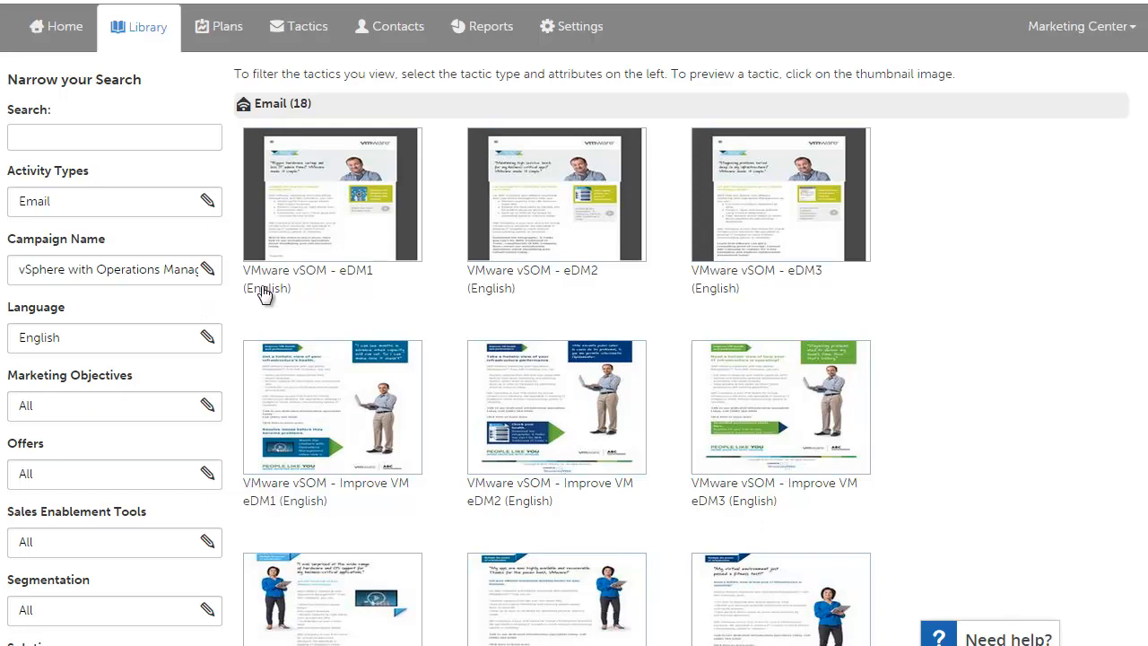
# Step: Preview the VMware vSOM - eDM1 (English) email from the library and select it for the campaign
pyautogui.click(334, 245)
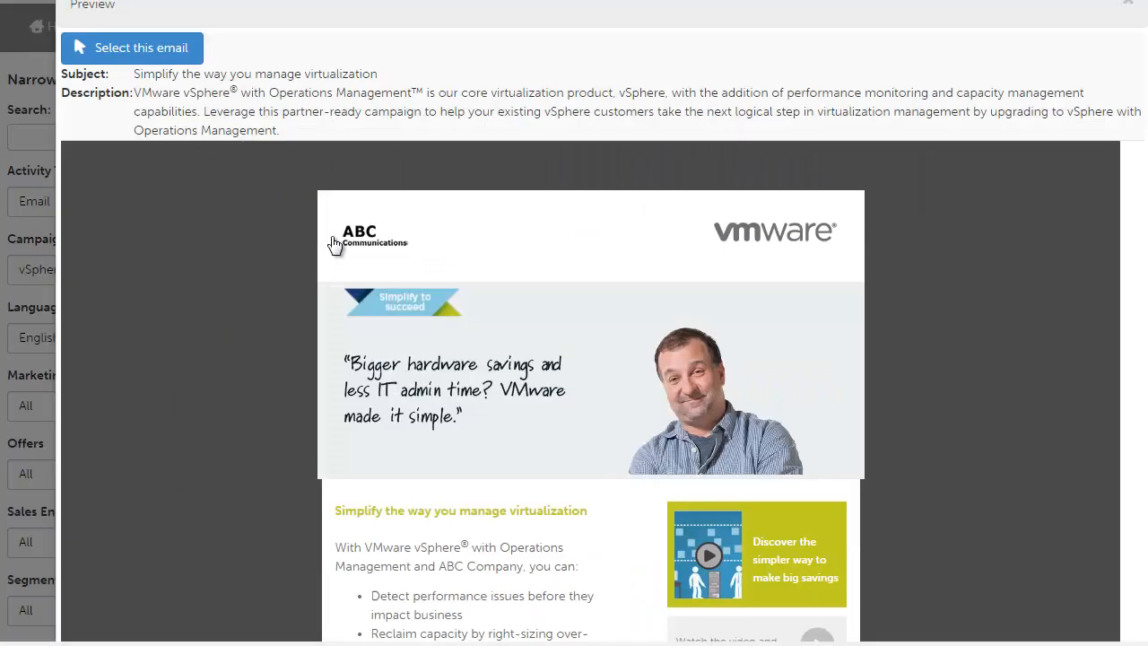
pyautogui.scroll(-1, 527, 255)
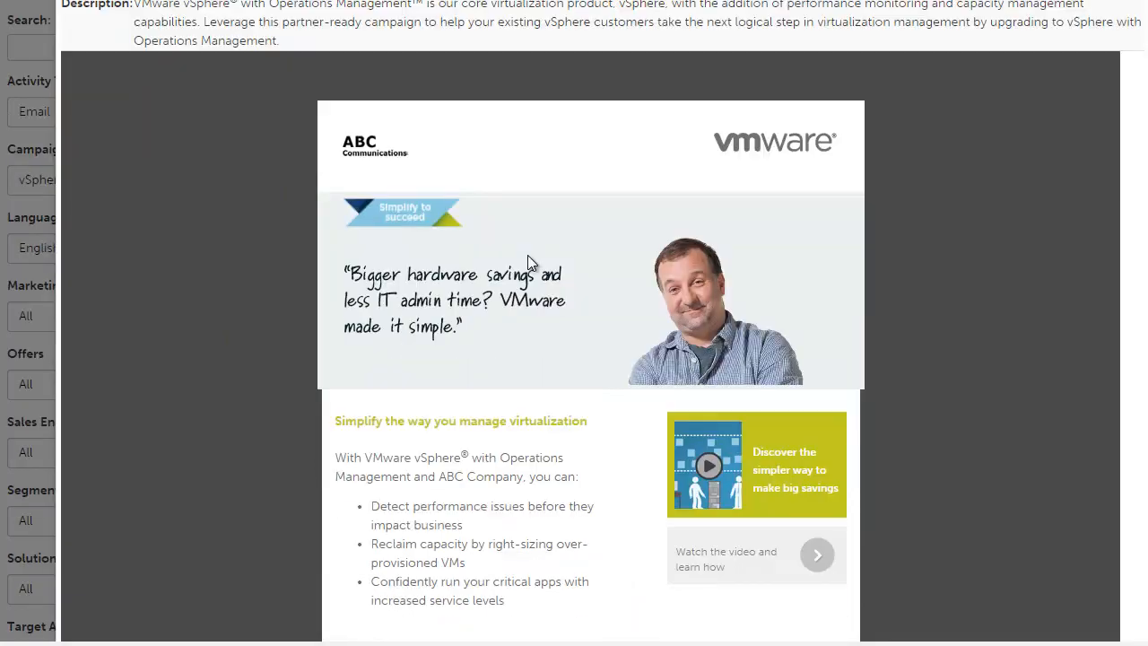
pyautogui.scroll(1, 527, 255)
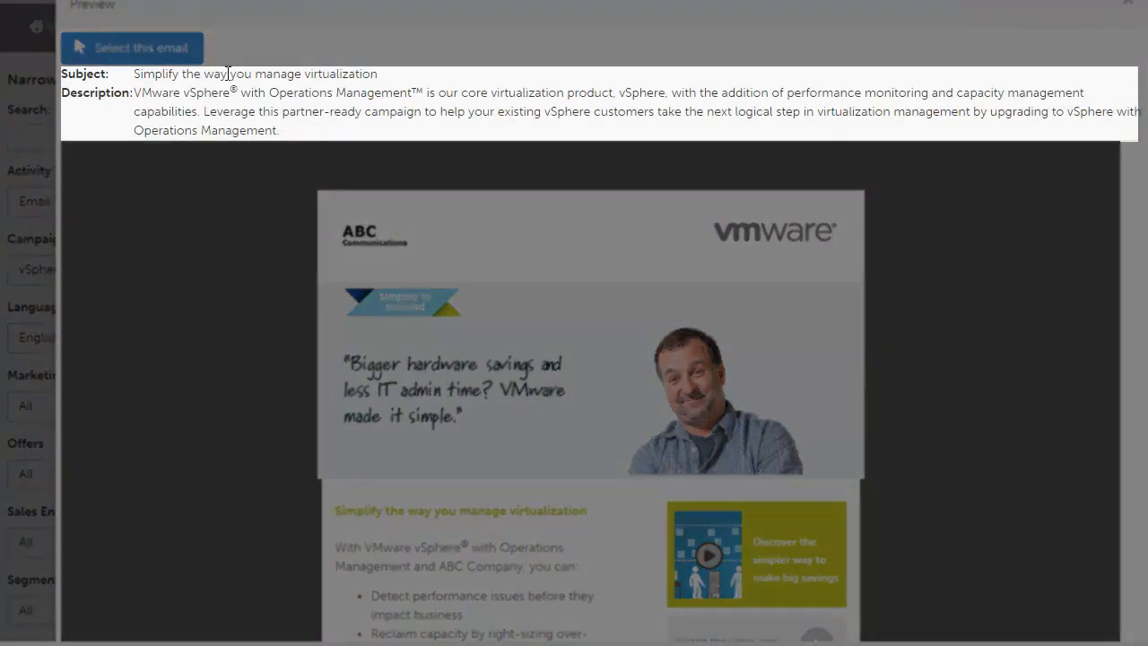
pyautogui.scroll(-4, 234, 101)
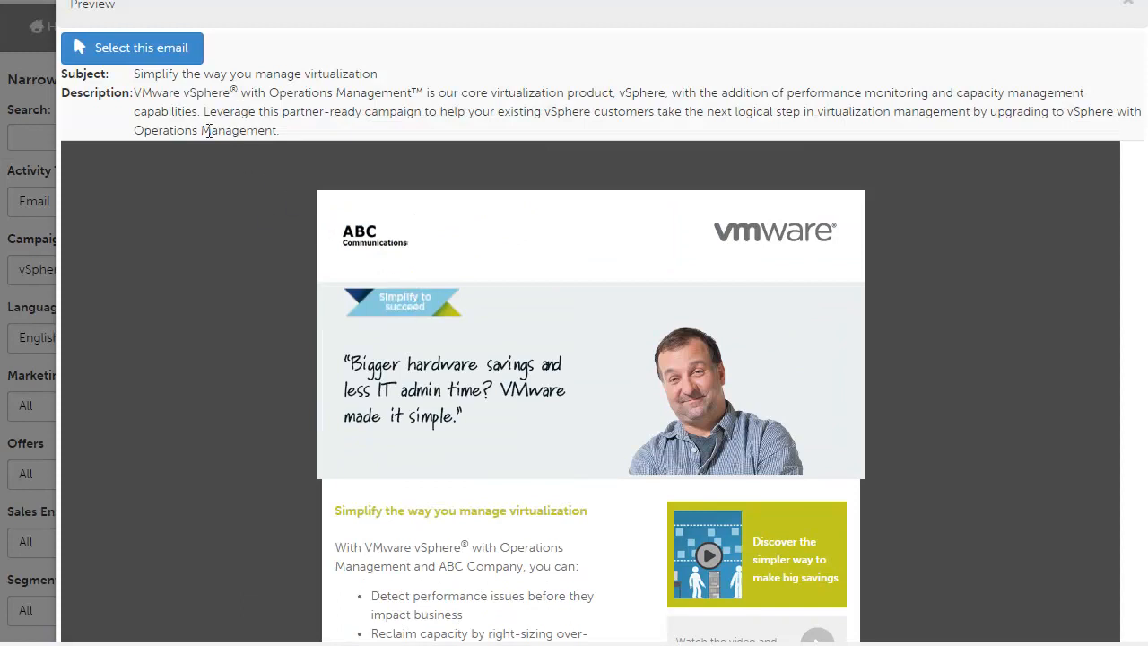
pyautogui.click(147, 54)
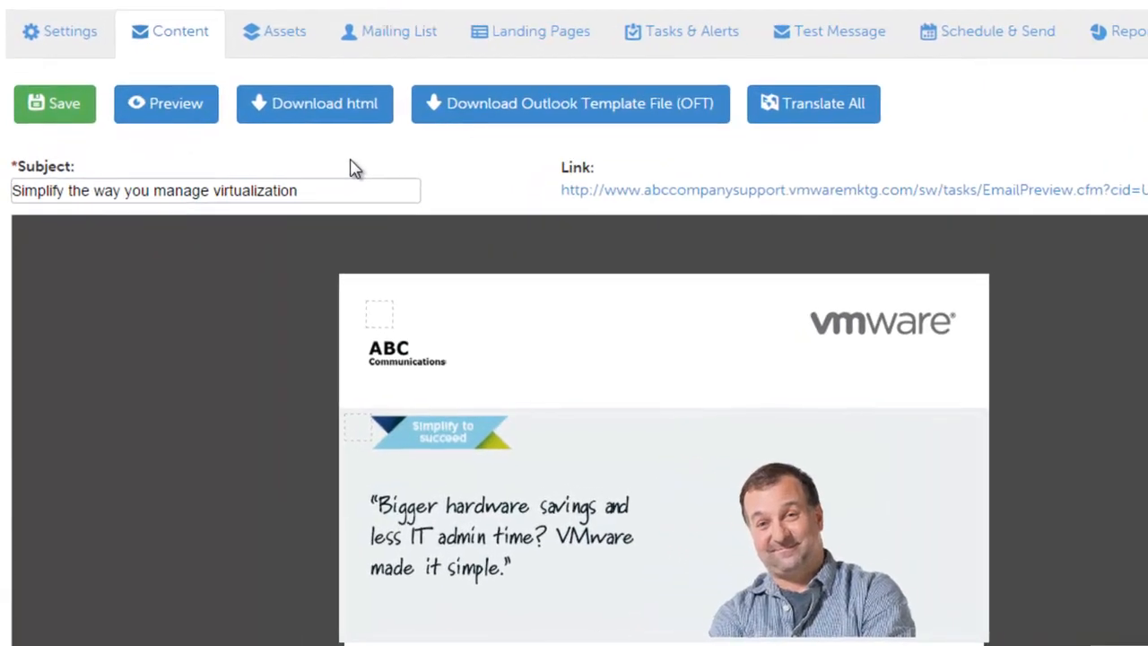
# Step: Replace the email header with "Simplify virtualization with VMware vSphere<sup>®</sup> with Operations Management" and save it
pyautogui.scroll(-1, 357, 166)
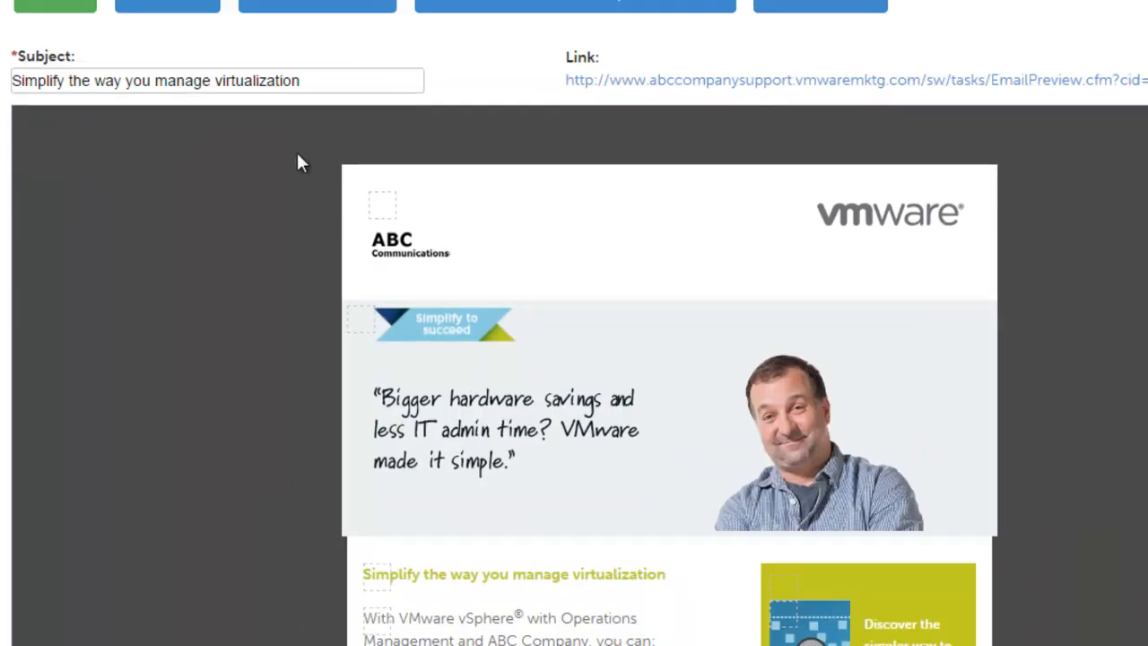
pyautogui.scroll(-2, 305, 126)
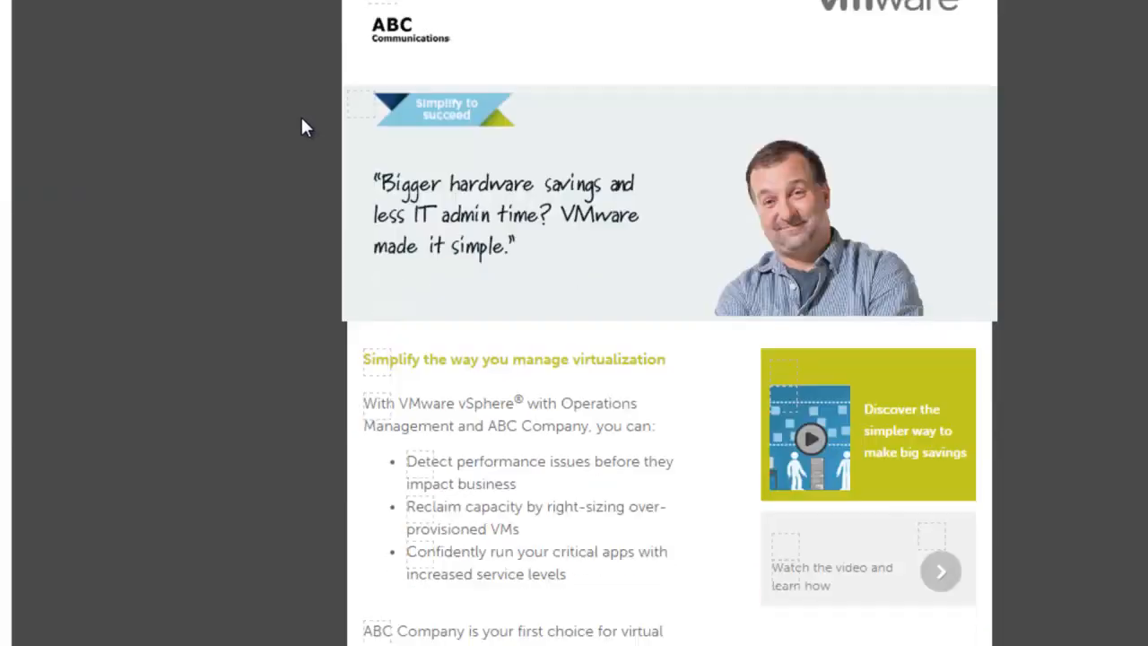
pyautogui.moveTo(383, 377)
pyautogui.click(380, 368)
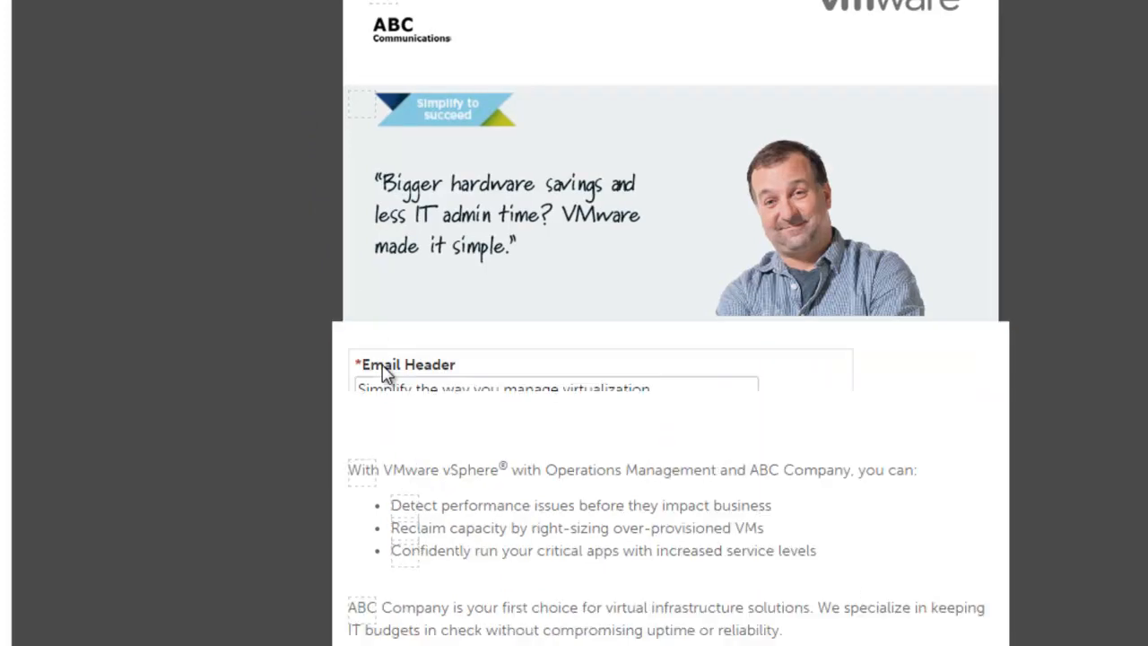
pyautogui.scroll(-1, 428, 389)
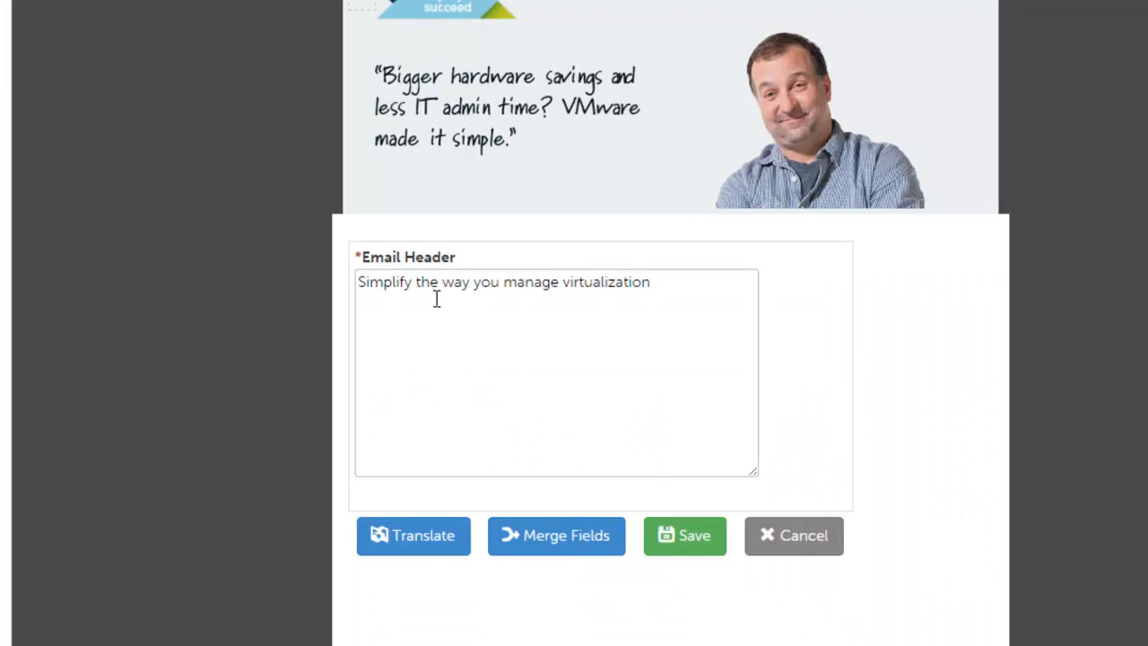
pyautogui.scroll(-1, 444, 331)
pyautogui.click(430, 242)
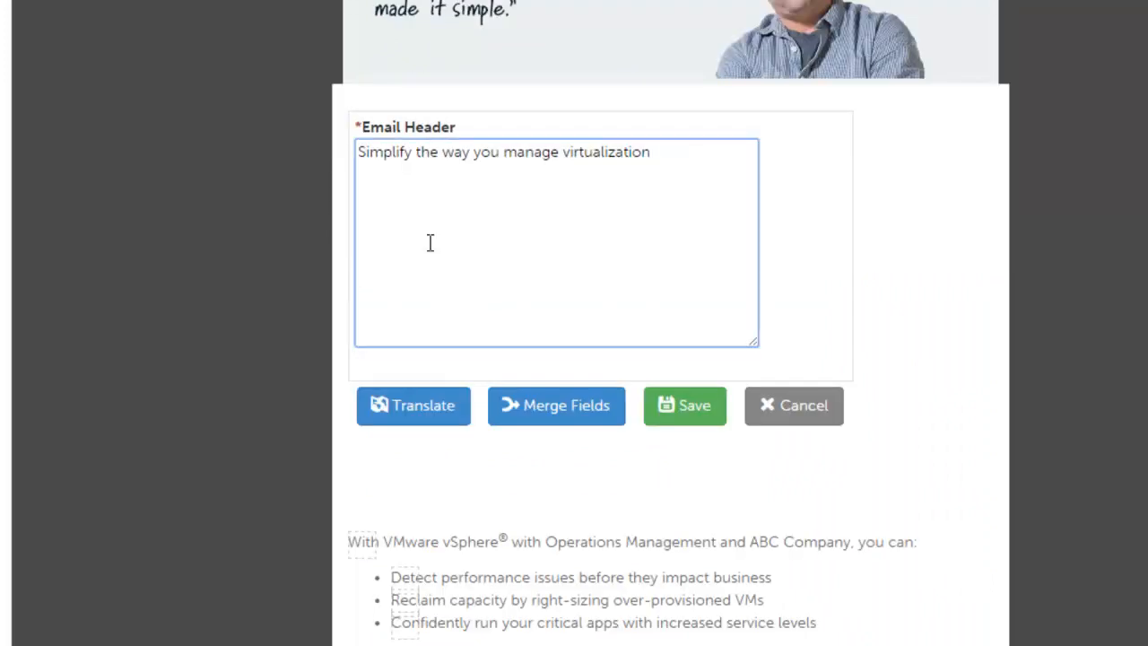
pyautogui.moveTo(669, 162); pyautogui.dragTo(357, 154)
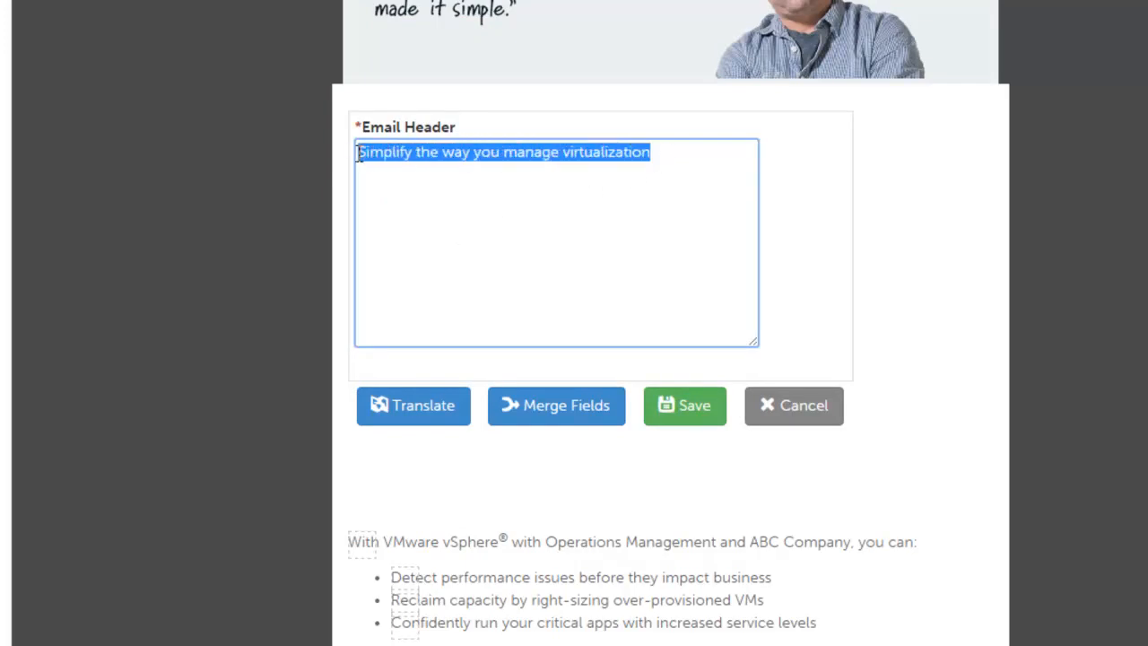
pyautogui.press('Delete')
pyautogui.write('Simplify virtualization with VMware vSphere<sup>®</sup> with Operations Management')
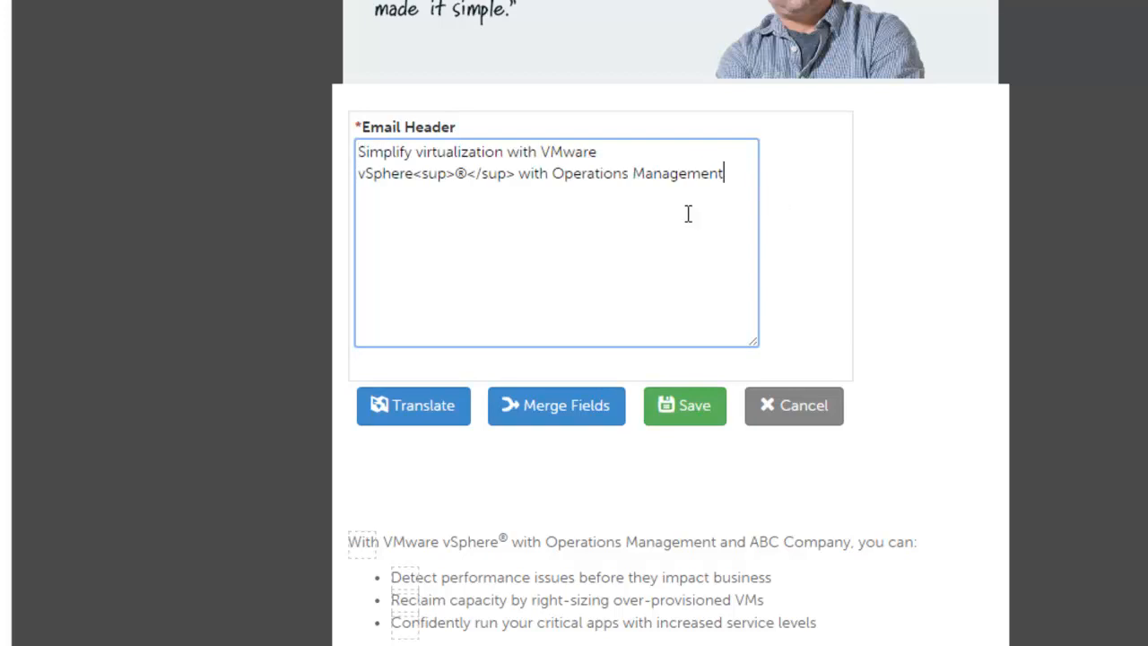
pyautogui.click(682, 405)
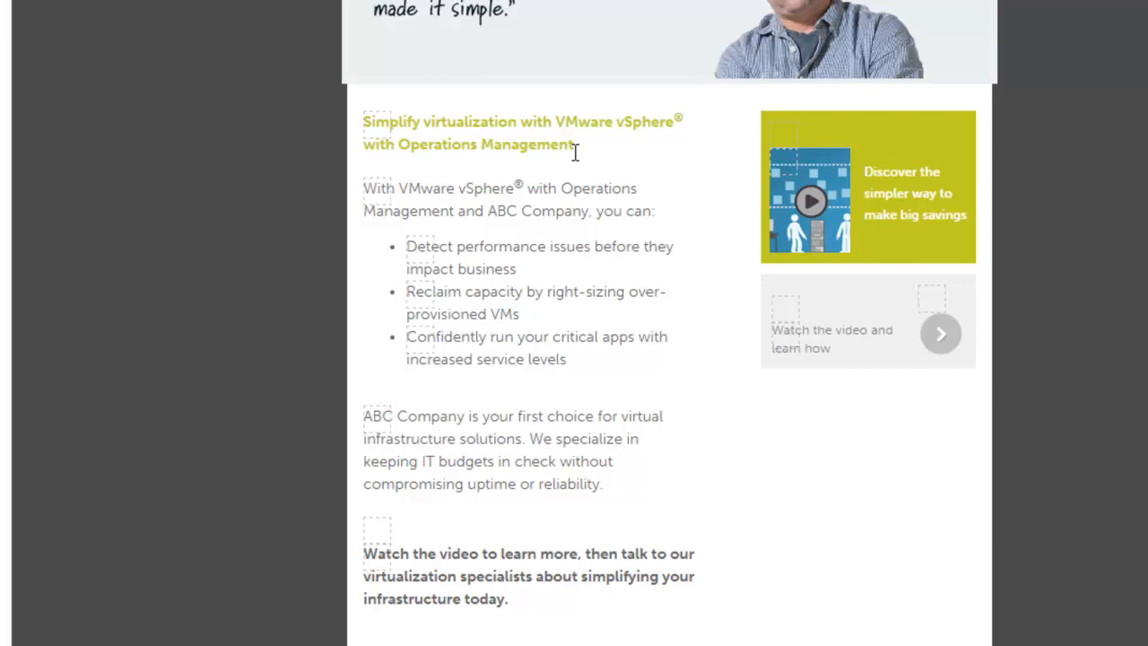
# Step: Open the email's banner section, examine its badge, banner copy, person graphic and background color settings, and close it
pyautogui.scroll(2, 575, 152)
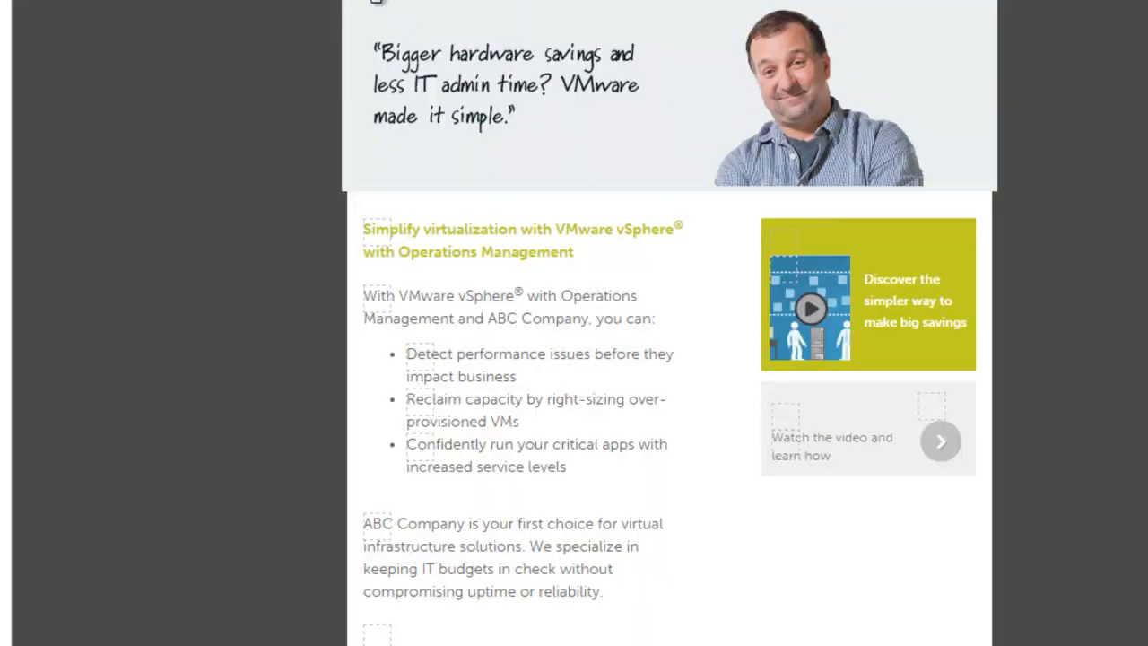
pyautogui.scroll(-4, 574, 323)
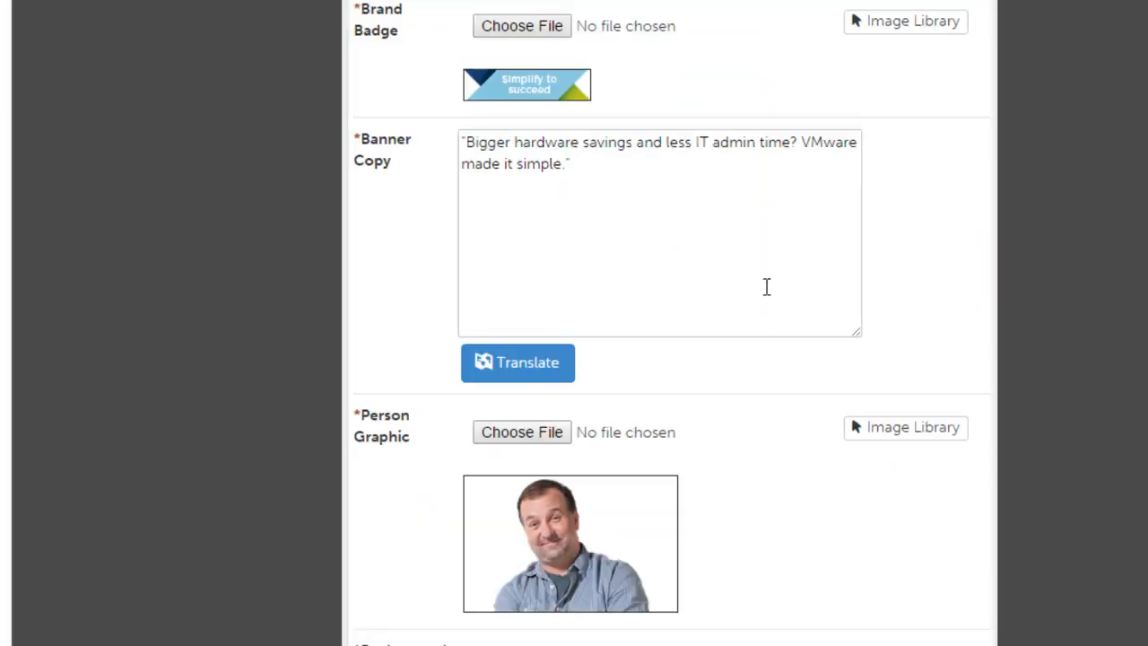
pyautogui.tripleClick(556, 177)
pyautogui.click(634, 299)
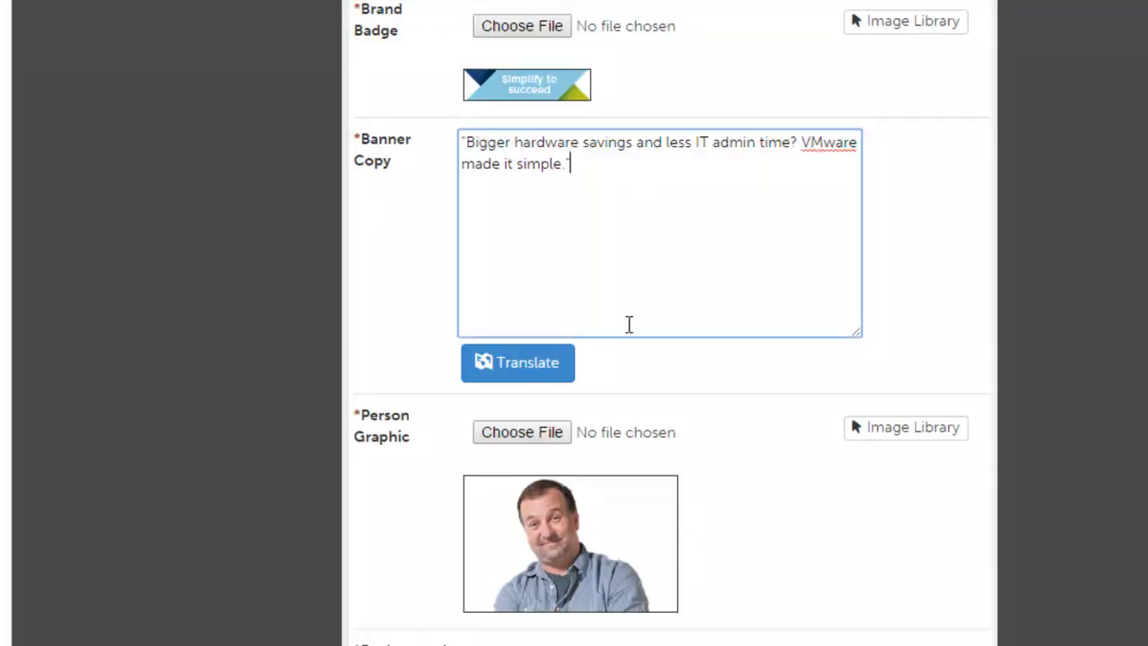
pyautogui.scroll(-1, 628, 313)
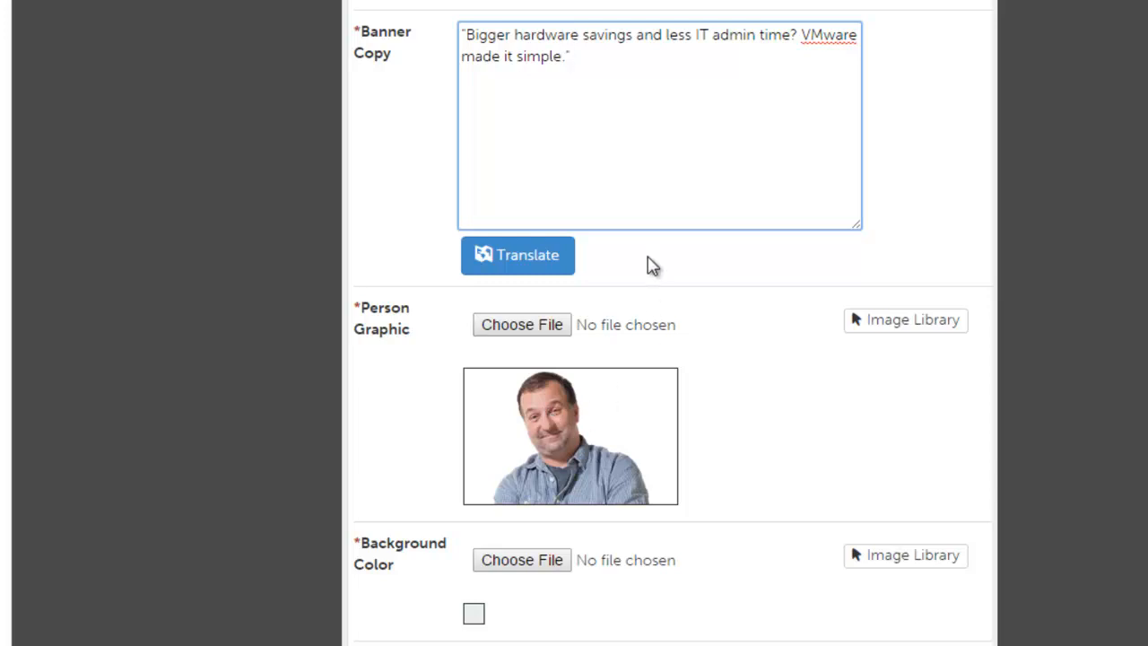
pyautogui.click(515, 642)
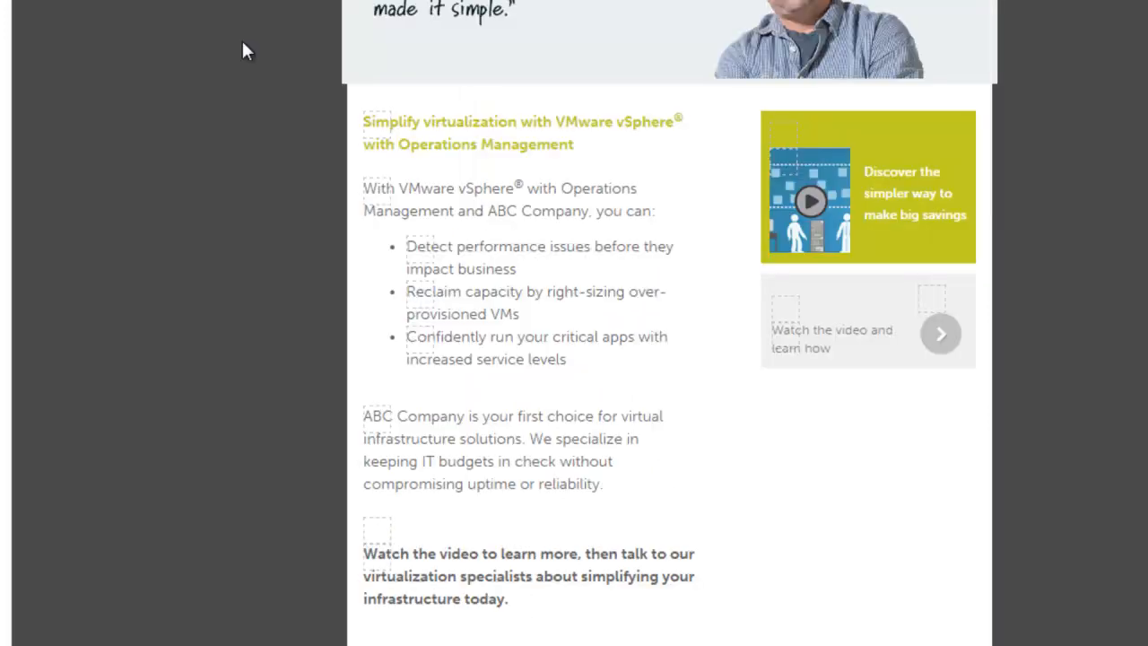
# Step: Review the email body from the header down to the signature and save the email content
pyautogui.scroll(-2, 242, 51)
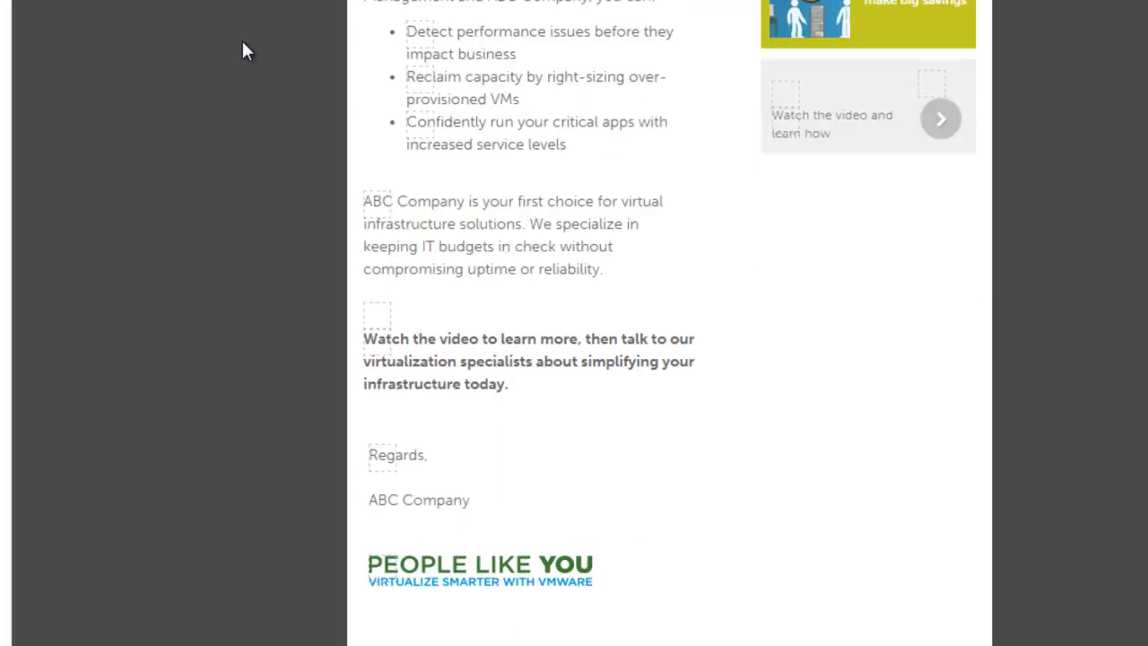
pyautogui.scroll(7, 242, 43)
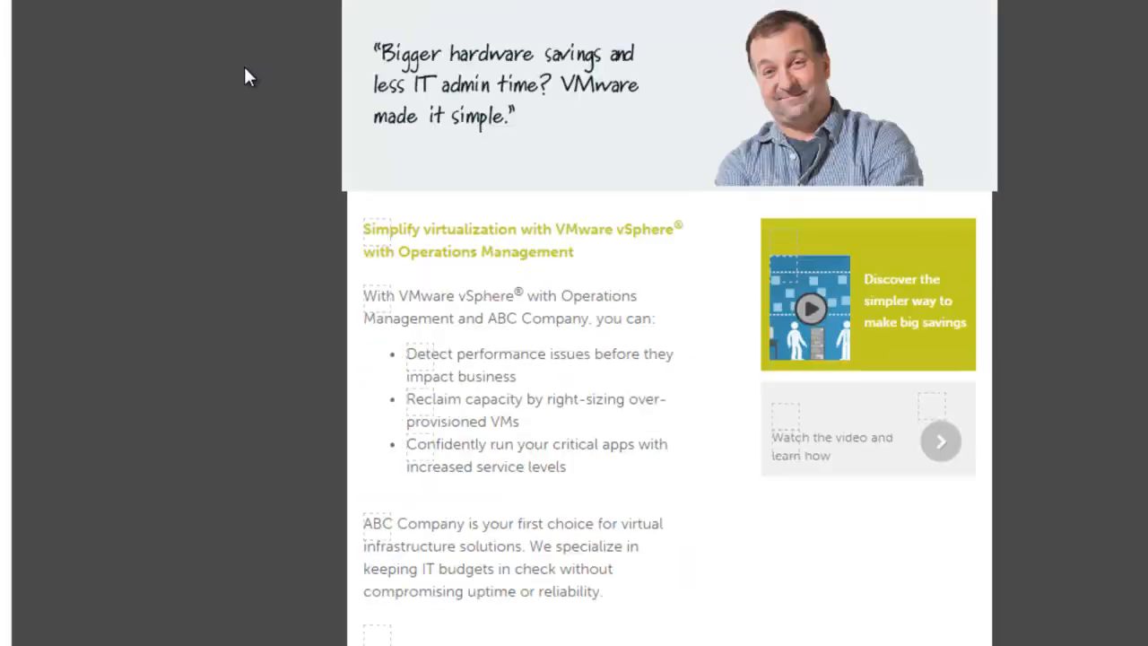
pyautogui.scroll(1, 248, 79)
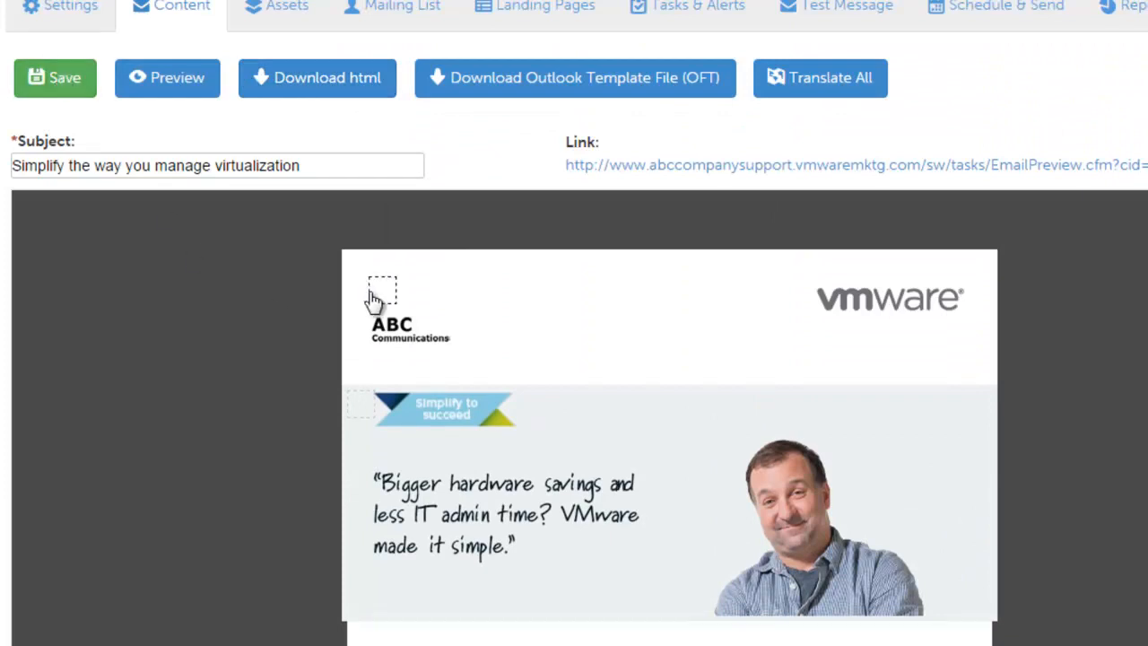
pyautogui.click(56, 90)
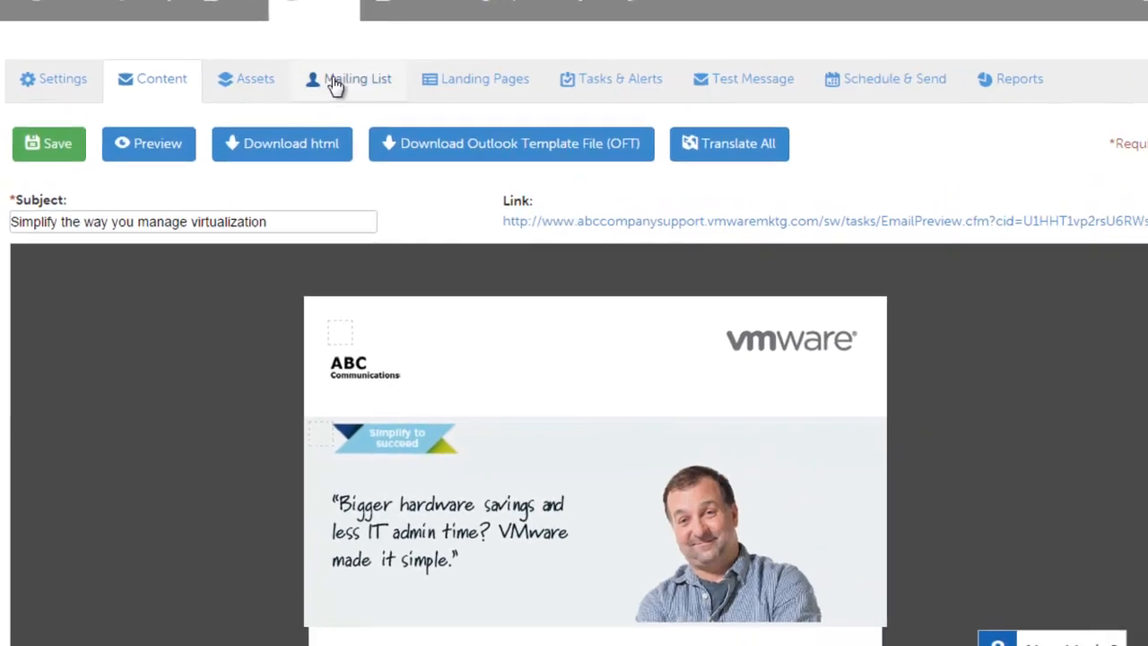
# Step: Add the Prospects group to the campaign's mailing list, with removal of unsubscribed and bad-address contacts enabled
pyautogui.click(336, 81)
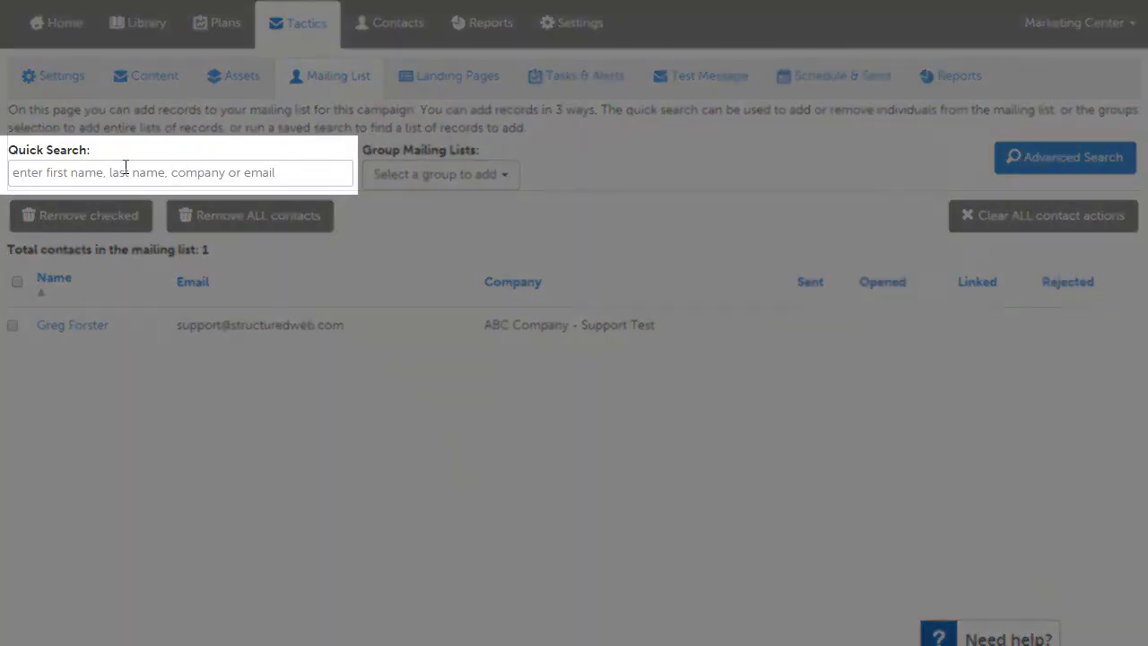
pyautogui.click(125, 167)
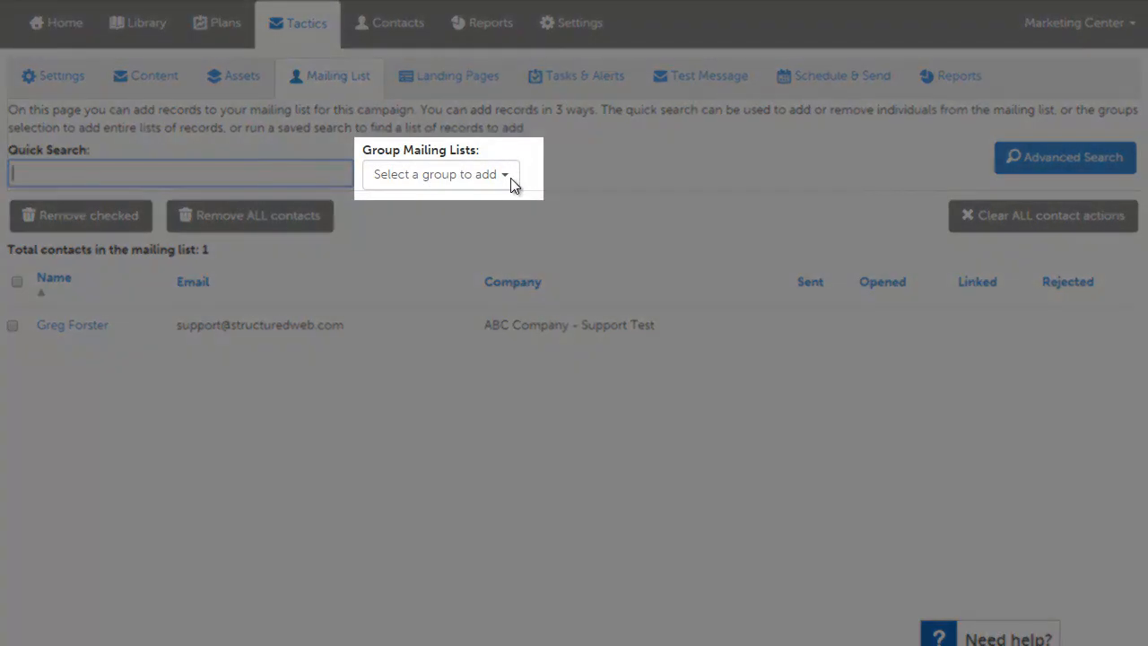
pyautogui.click(553, 166)
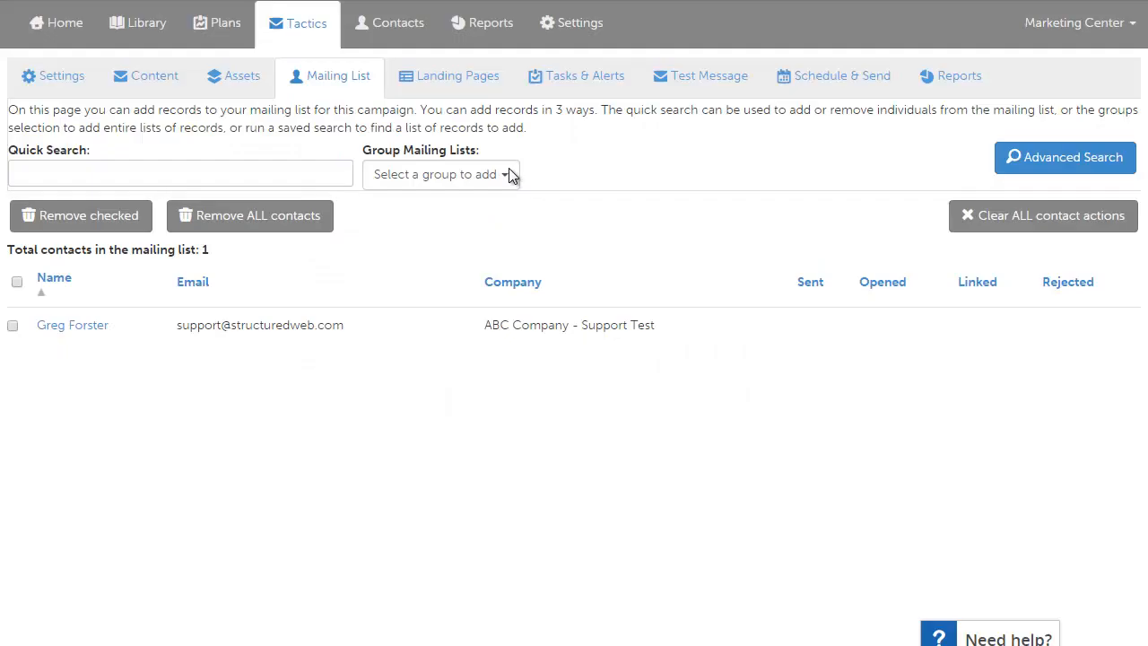
pyautogui.click(509, 170)
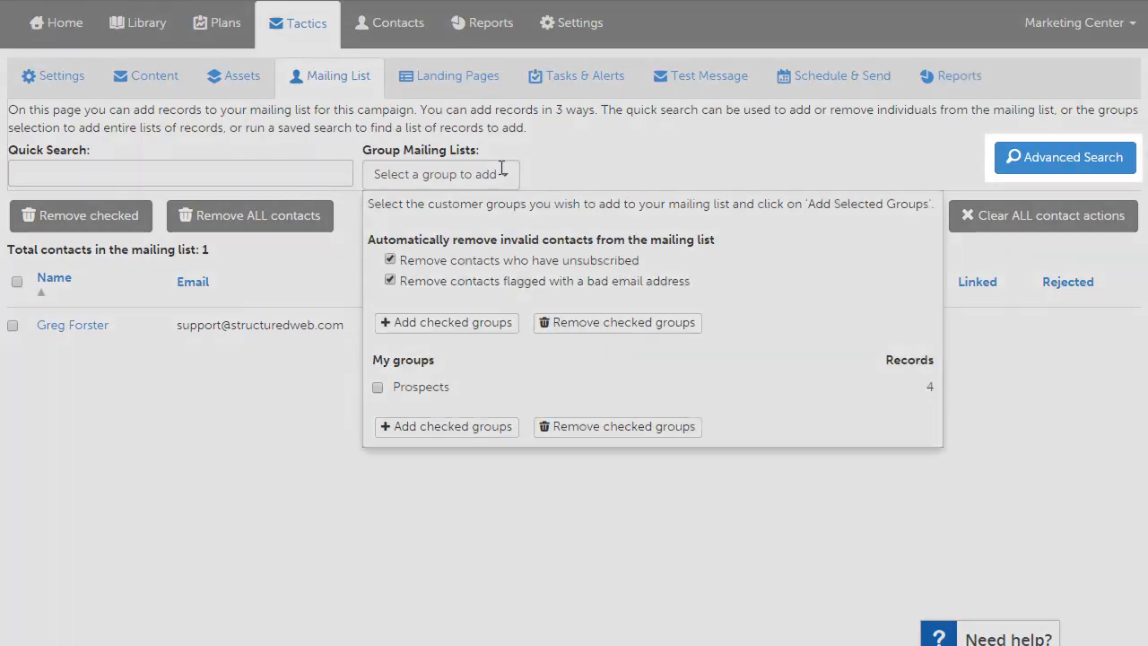
pyautogui.click(507, 170)
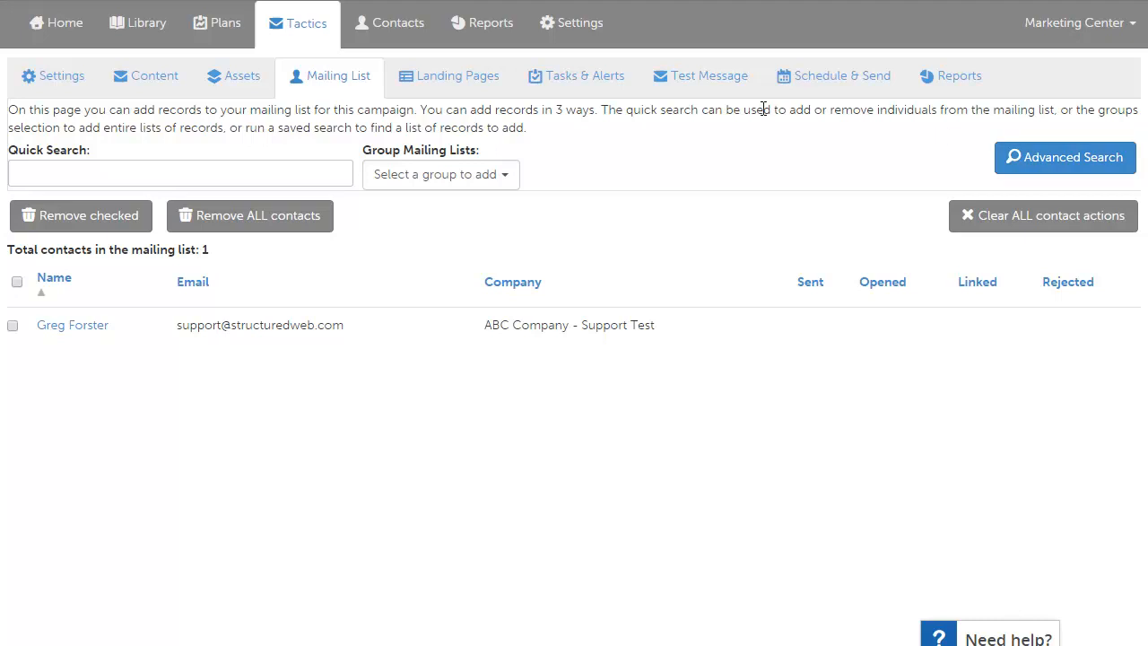
pyautogui.click(508, 175)
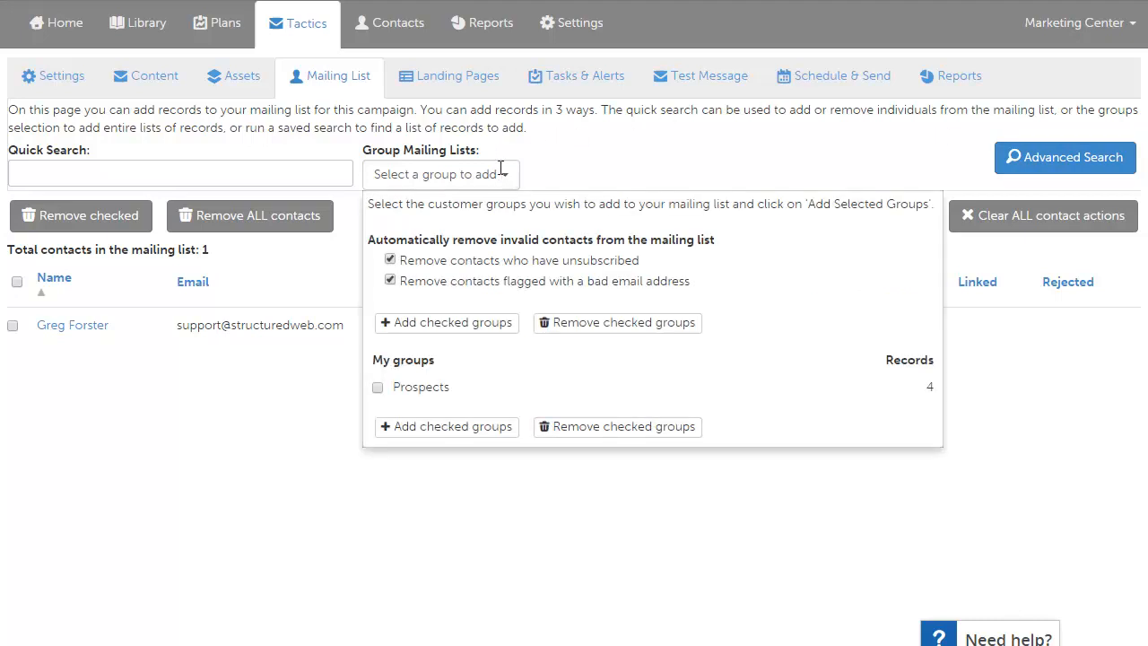
pyautogui.click(378, 388)
pyautogui.click(452, 429)
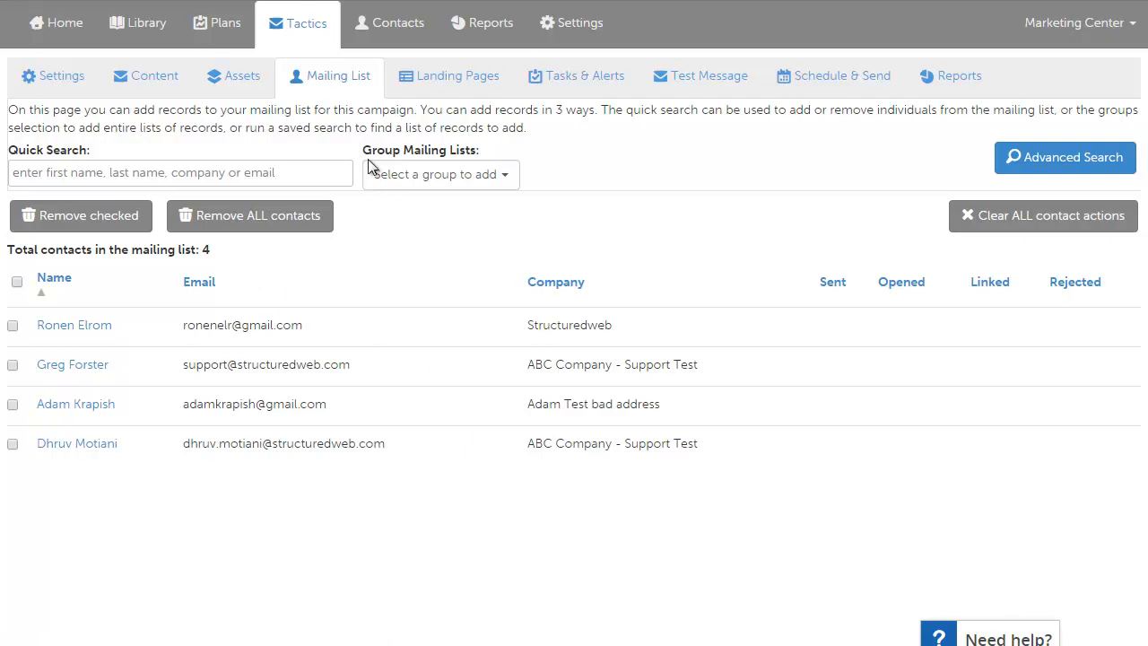
# Step: In the campaign's tasks and alerts, enable an email alert for opened emails and send it to the first person listed below Record Owner
pyautogui.click(585, 84)
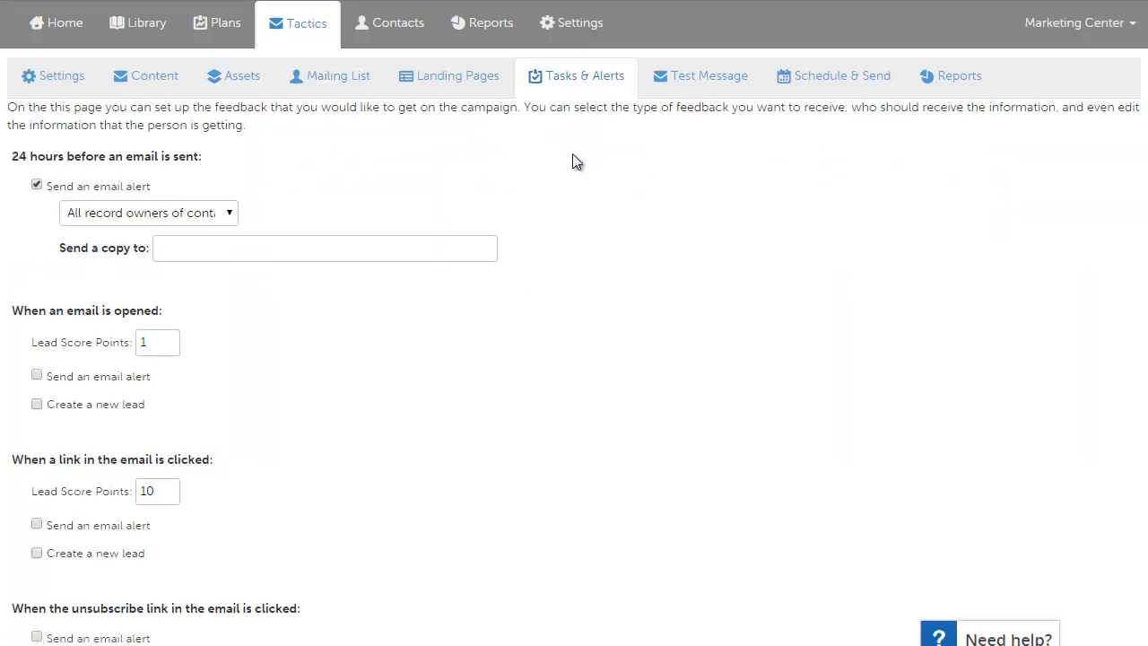
pyautogui.scroll(-1, 572, 155)
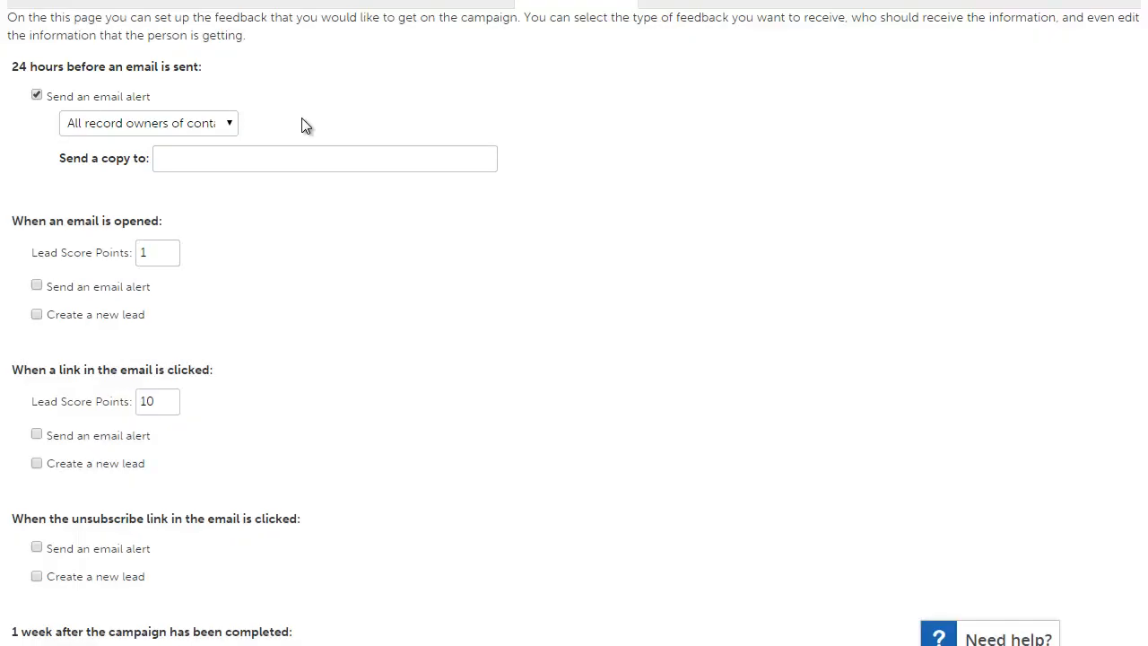
pyautogui.scroll(-1, 301, 126)
pyautogui.scroll(-1, 301, 125)
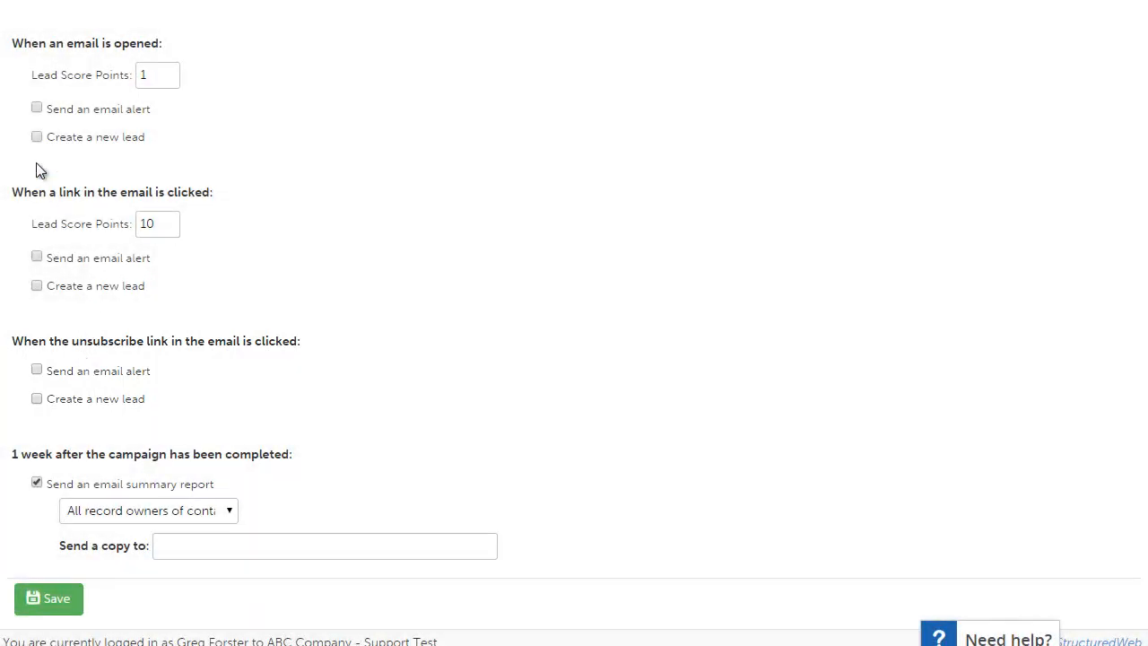
pyautogui.click(37, 108)
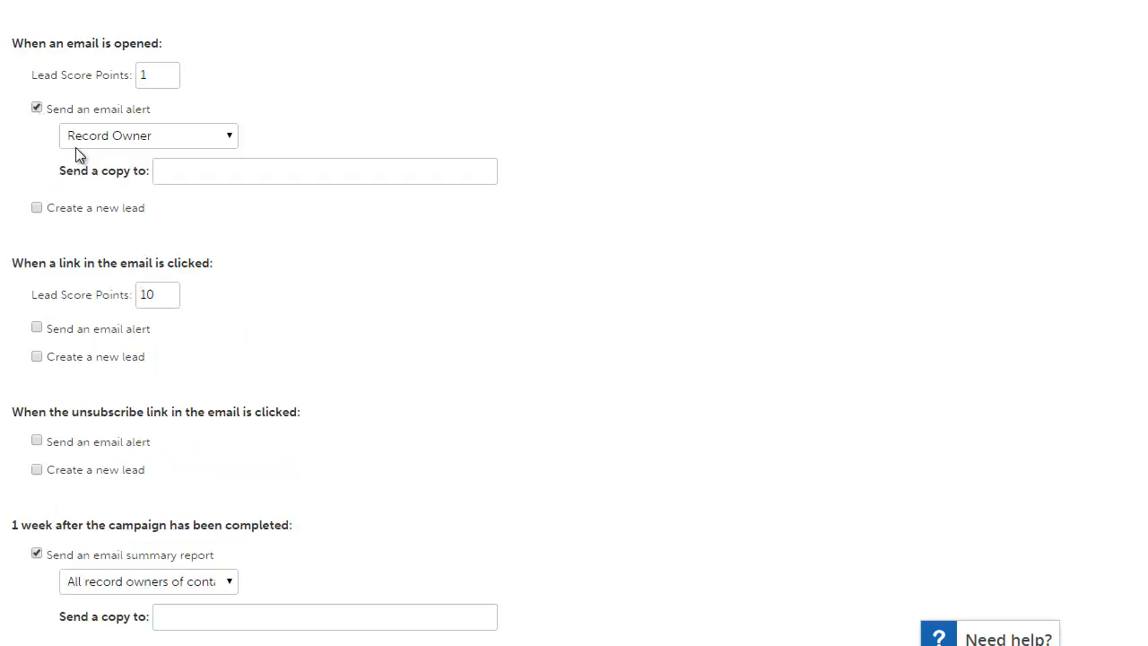
pyautogui.click(198, 136)
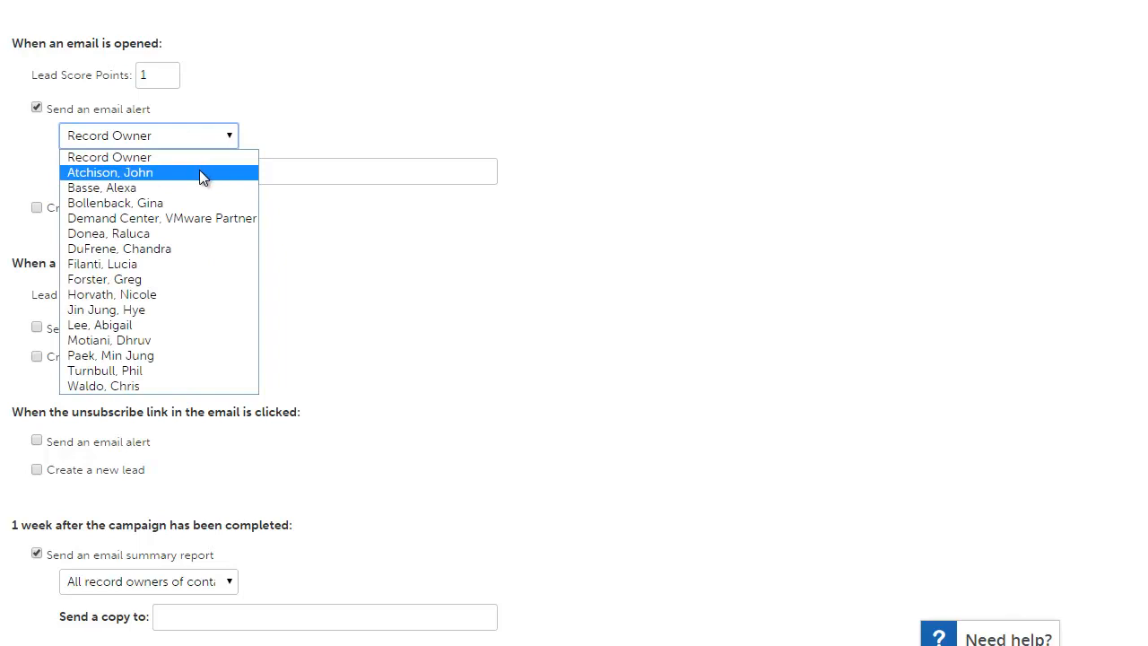
pyautogui.click(199, 169)
pyautogui.click(344, 106)
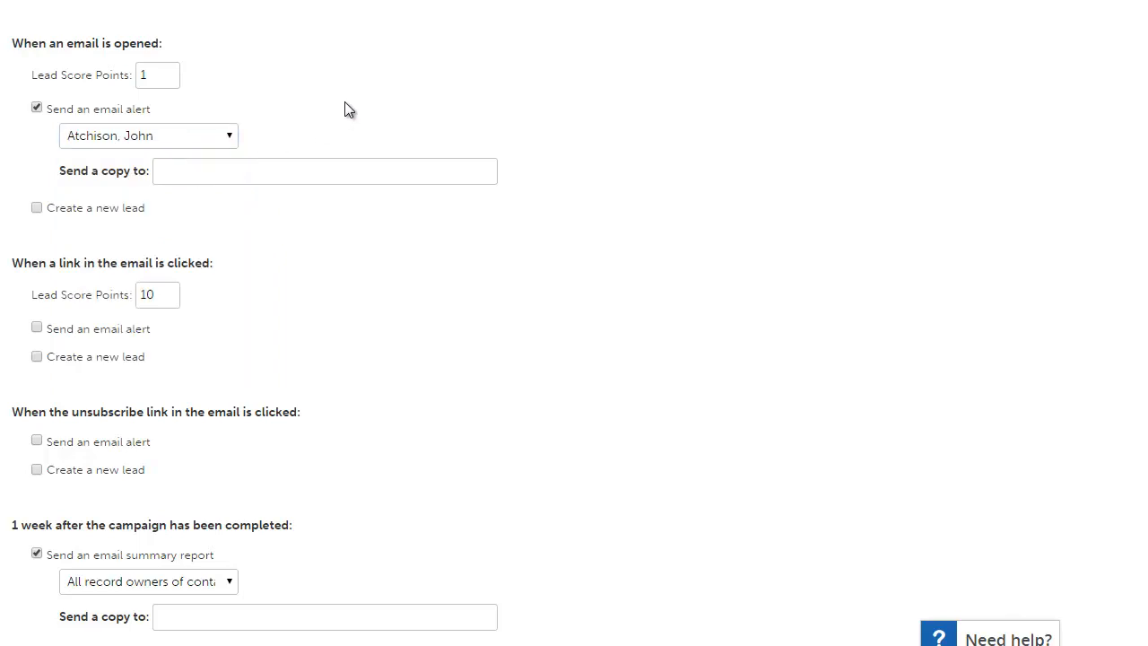
# Step: Review the campaign's remaining alert and summary report settings and save the tasks and alerts
pyautogui.scroll(-1, 348, 108)
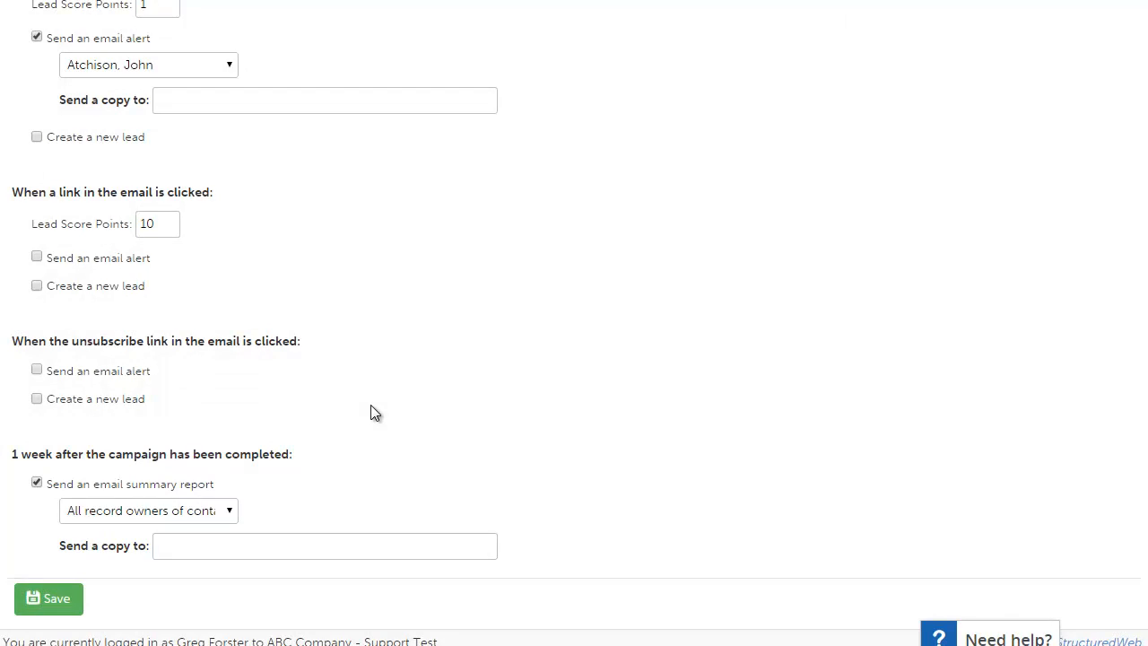
pyautogui.scroll(2, 371, 406)
pyautogui.scroll(1, 370, 404)
pyautogui.scroll(-3, 370, 404)
pyautogui.click(68, 599)
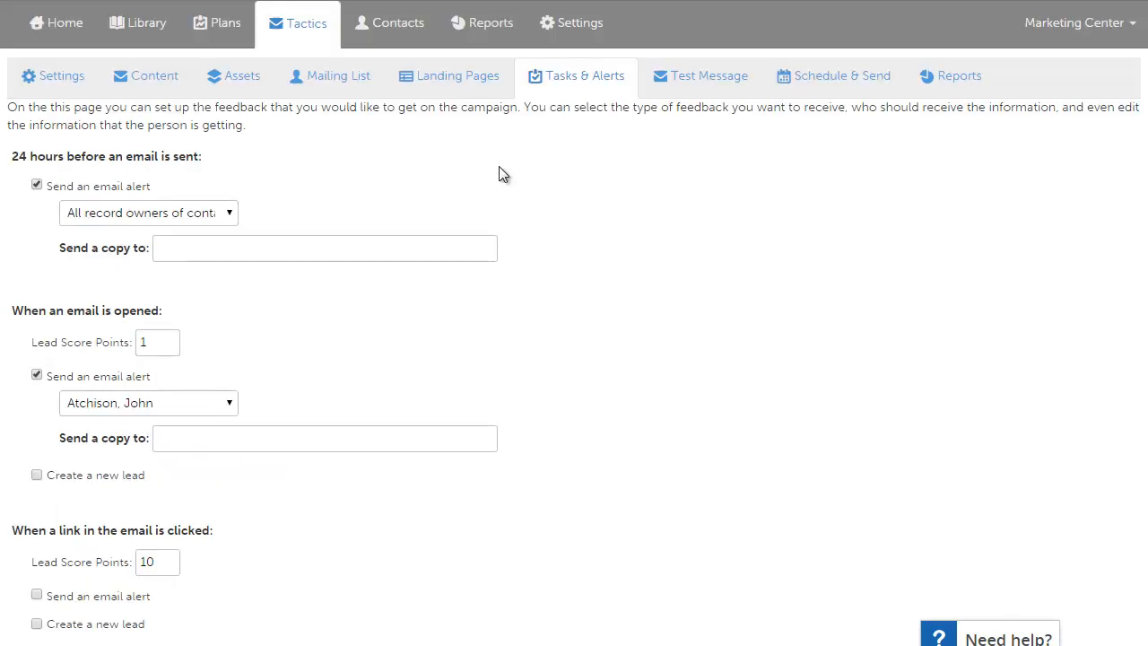
# Step: Send a test message to the preselected recipient, the twelfth listed person and one additional email address, and review the received email
pyautogui.click(704, 86)
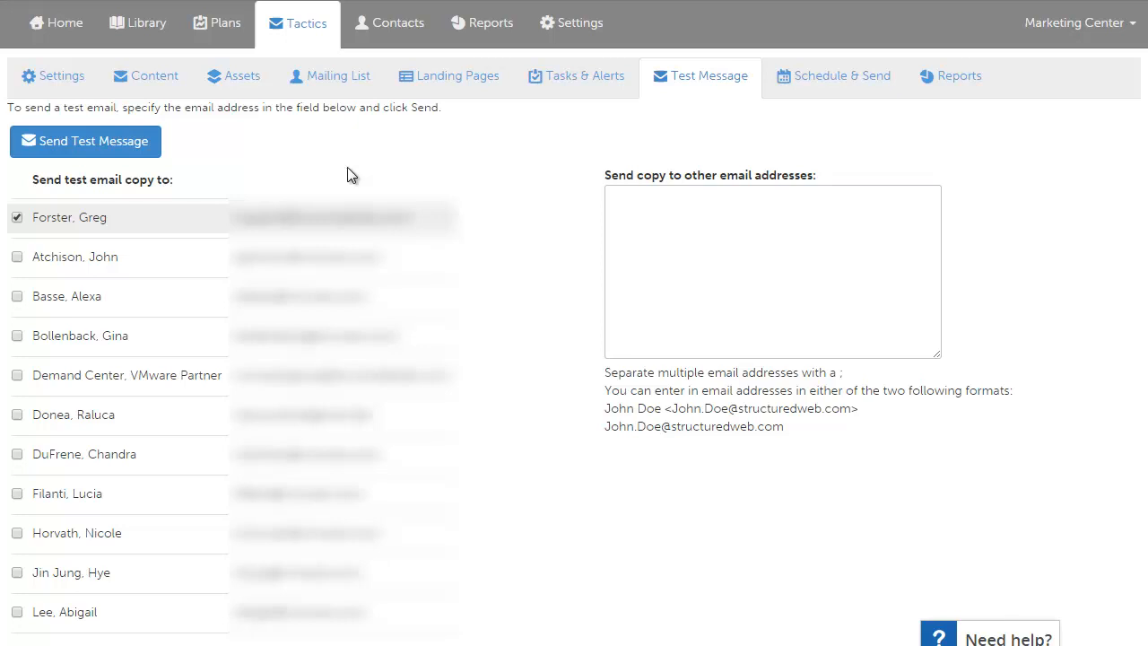
pyautogui.scroll(-2, 458, 160)
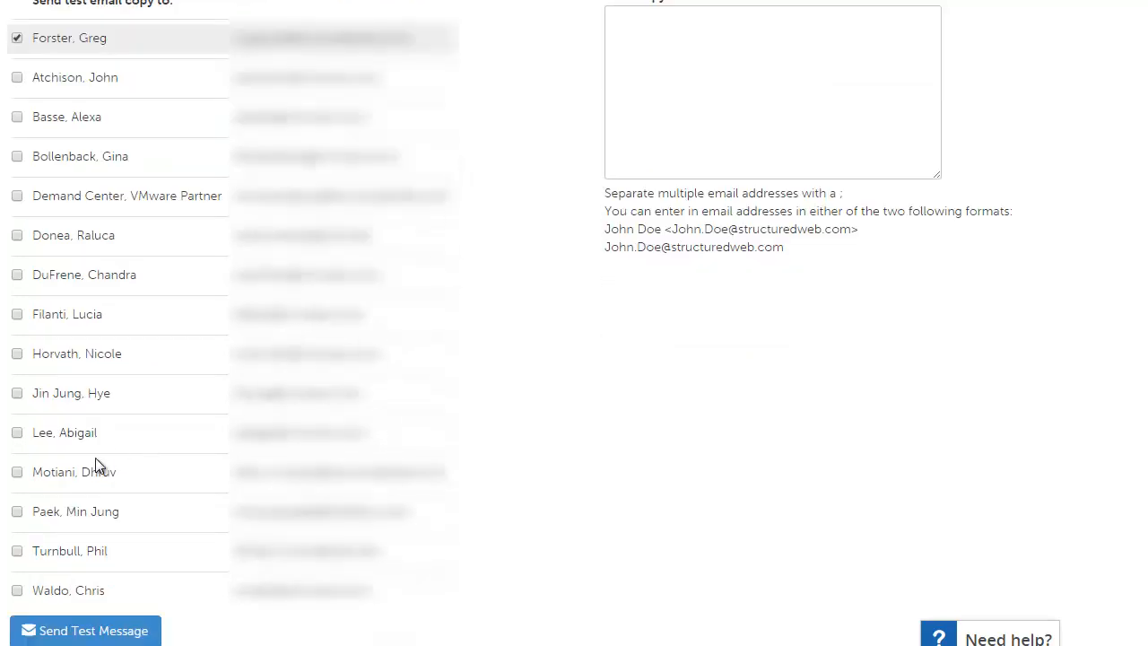
pyautogui.click(18, 477)
pyautogui.scroll(2, 555, 412)
pyautogui.click(748, 286)
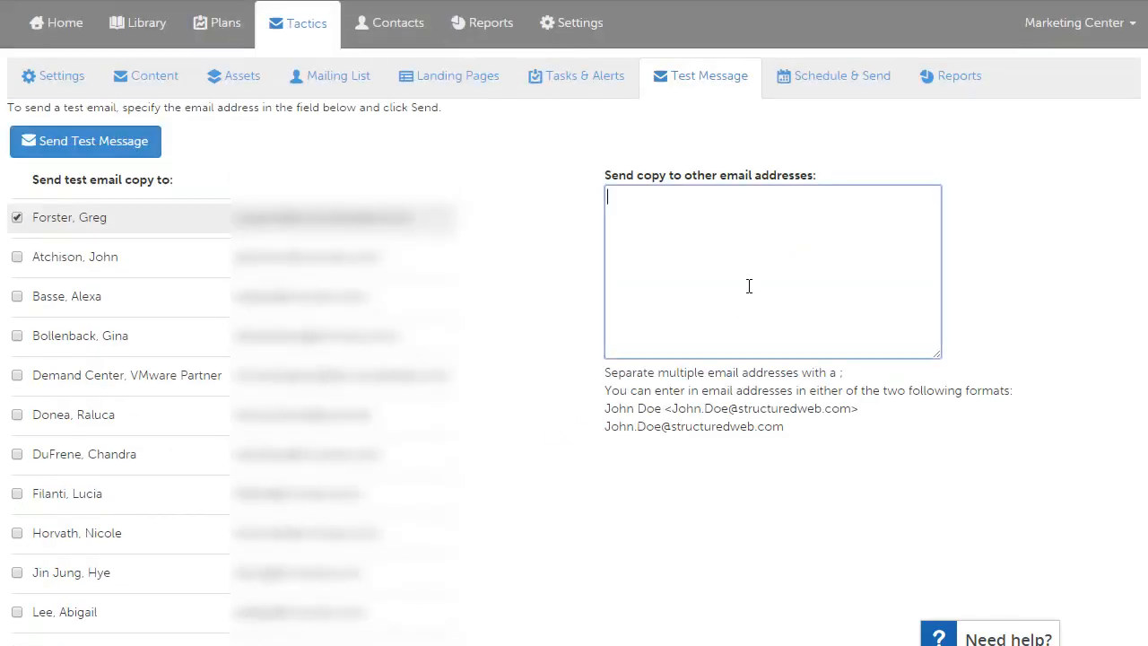
pyautogui.hotkey('ctrl', 'v')
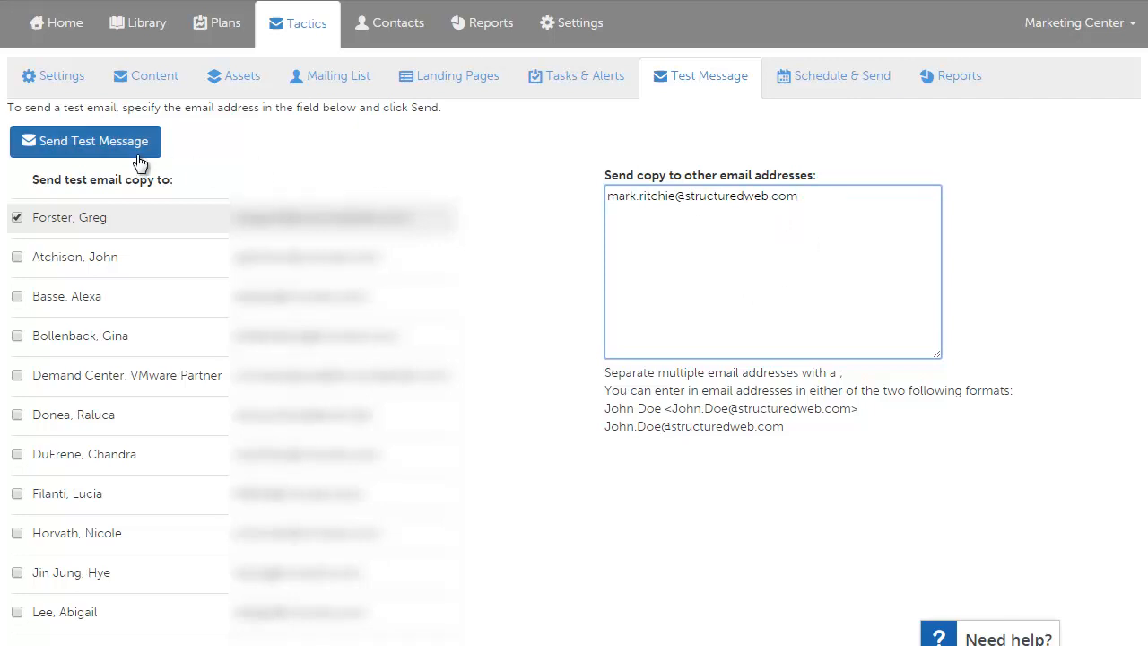
pyautogui.click(125, 158)
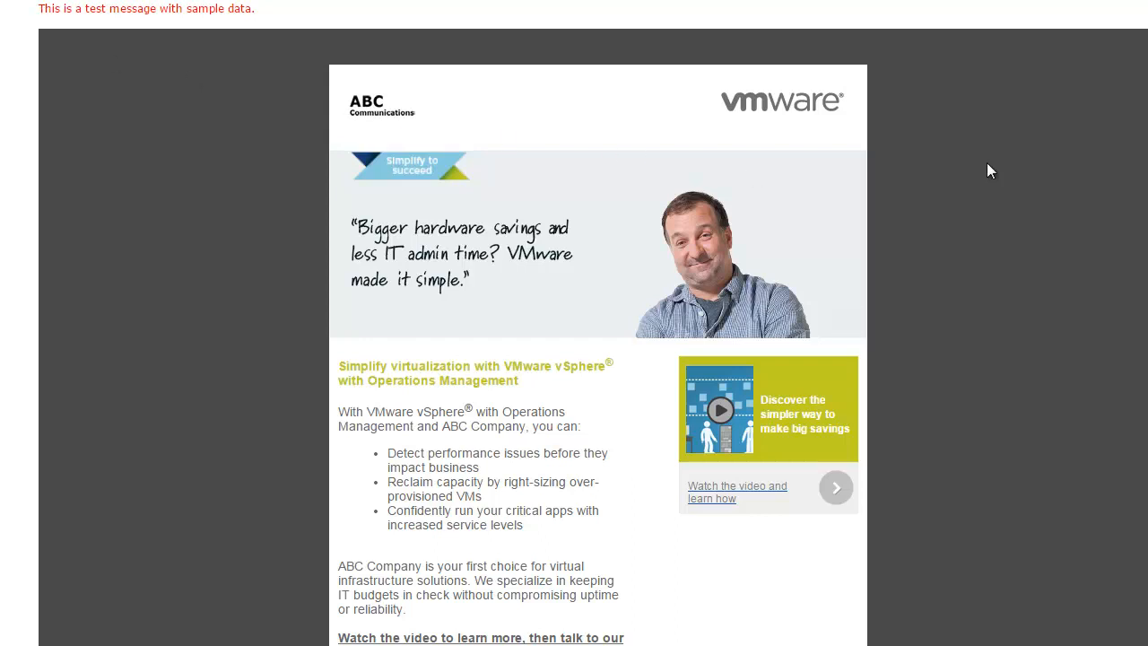
pyautogui.scroll(-1, 987, 164)
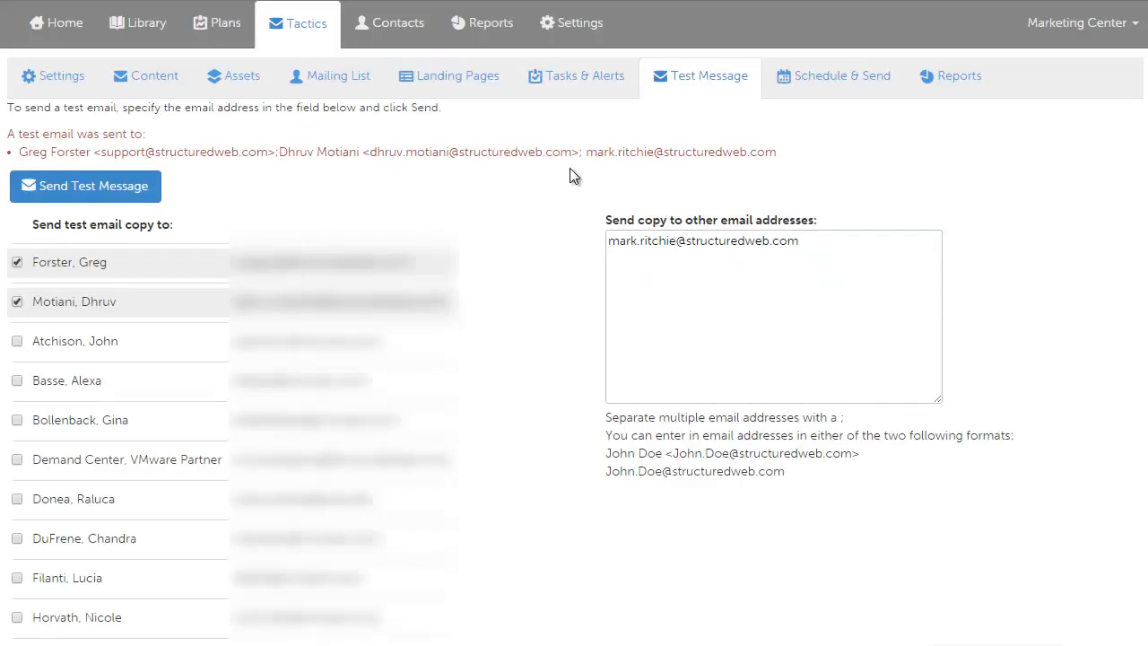
# Step: Schedule the campaign for 03/12/2015 at 10:30 AM, sending all email at the selected time and date, and save the schedule
pyautogui.click(849, 89)
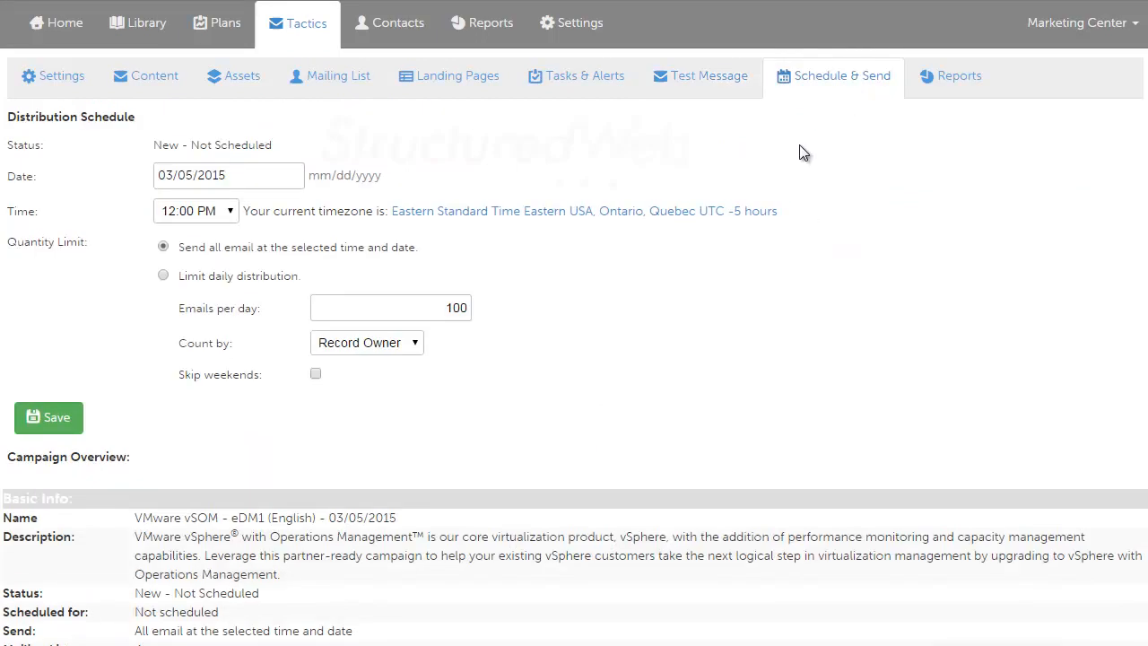
pyautogui.click(281, 175)
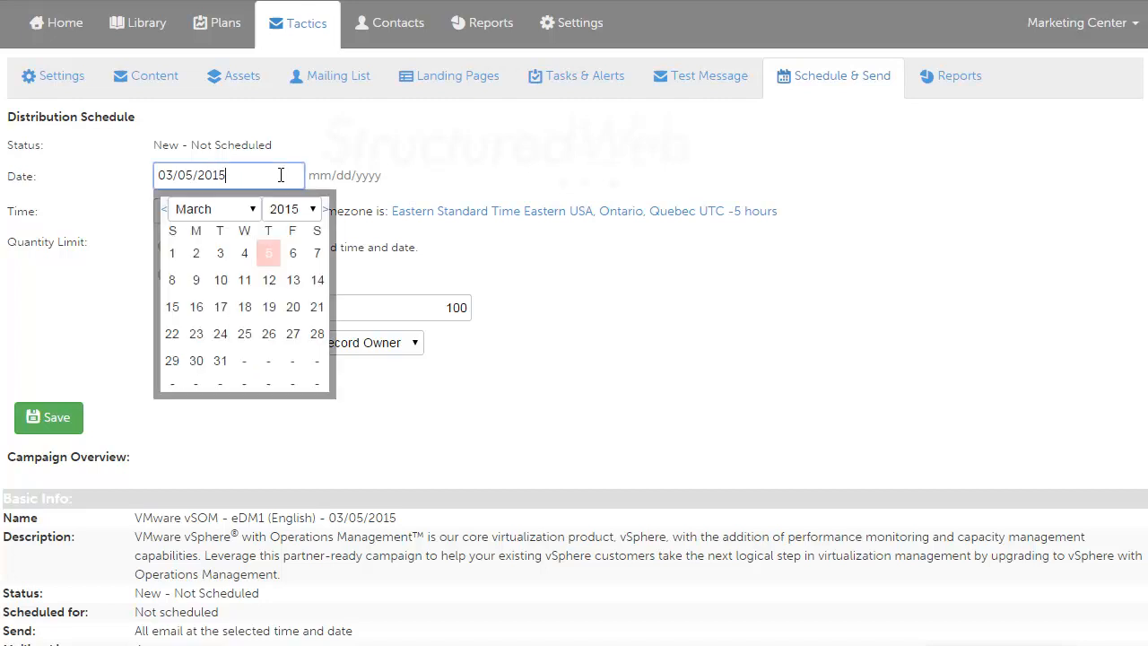
pyautogui.click(268, 281)
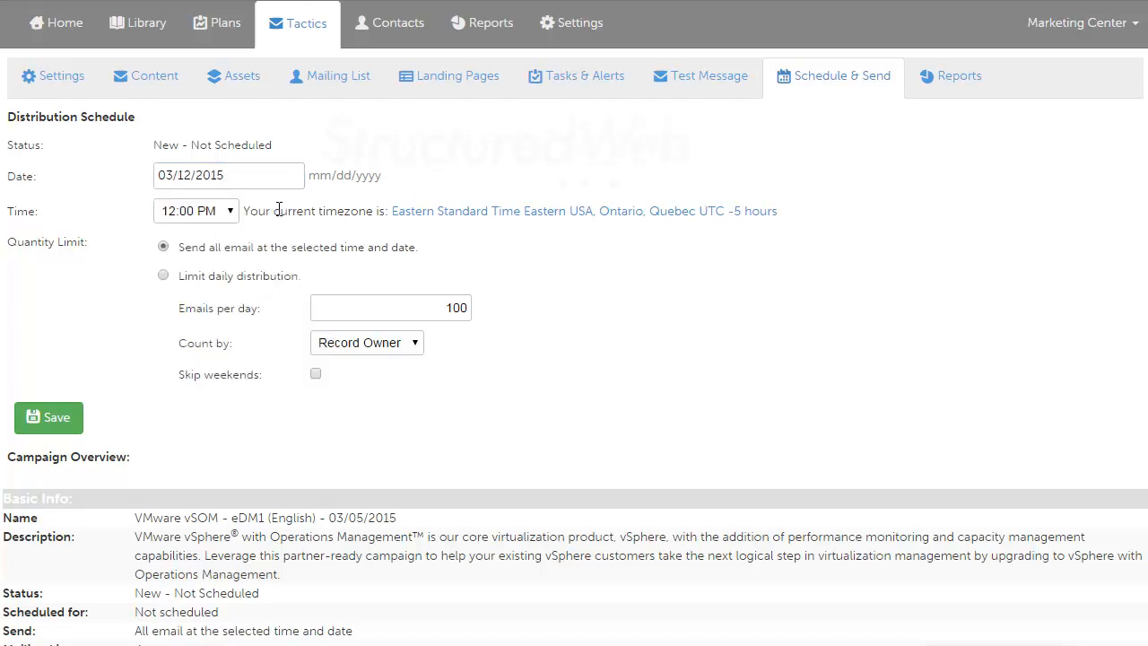
pyautogui.click(226, 213)
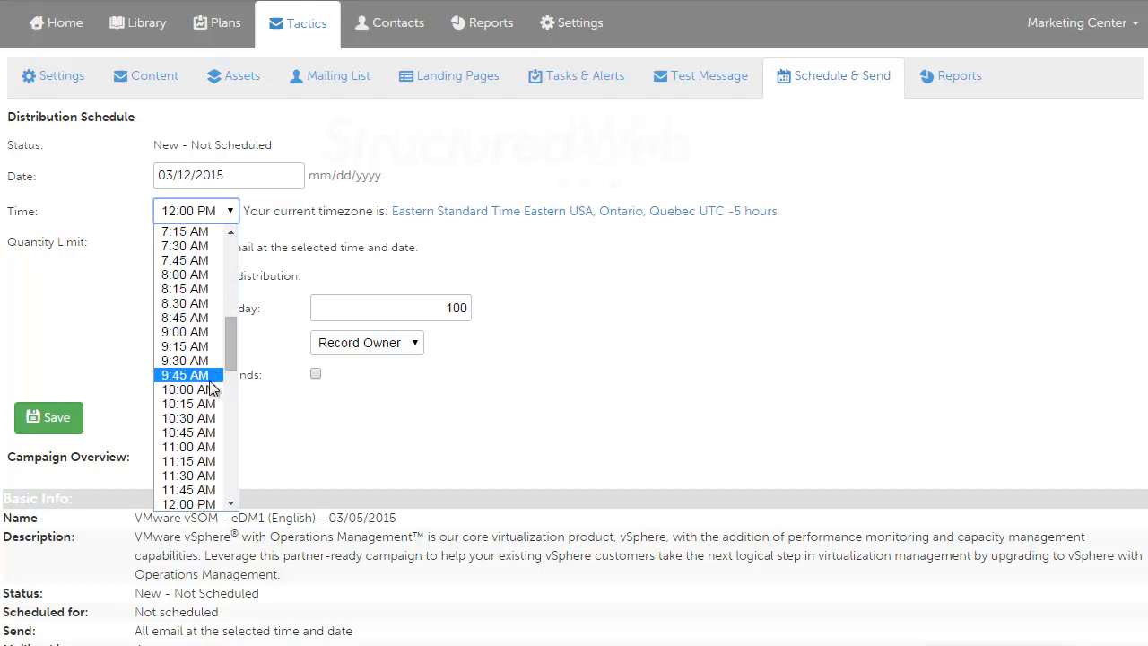
pyautogui.click(223, 418)
pyautogui.click(549, 285)
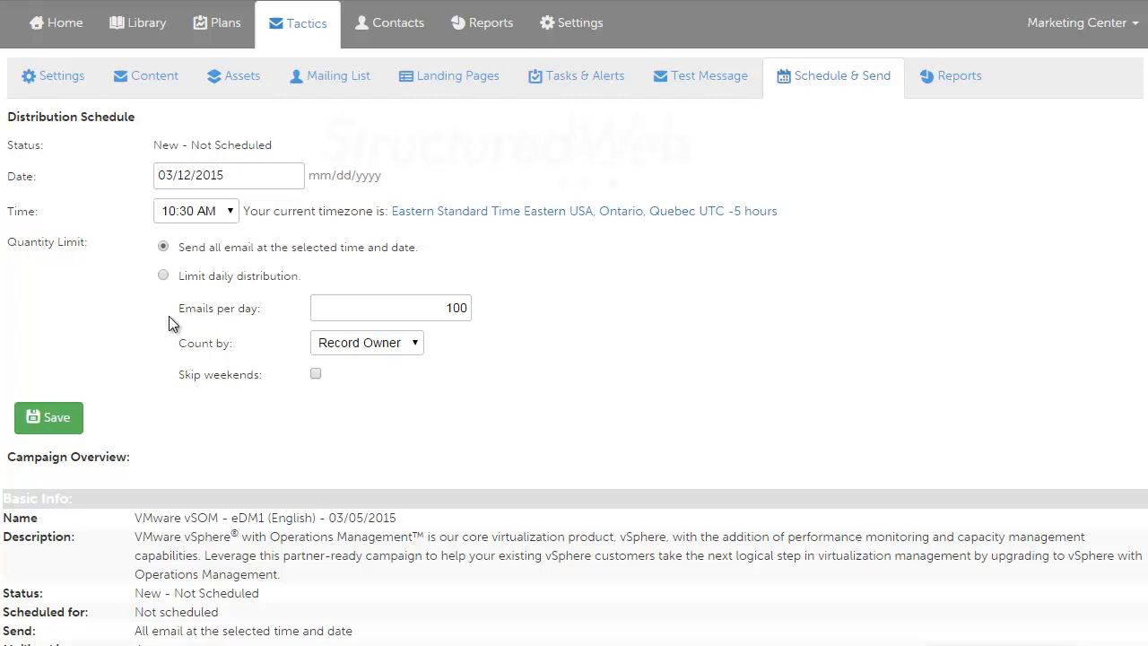
pyautogui.click(62, 432)
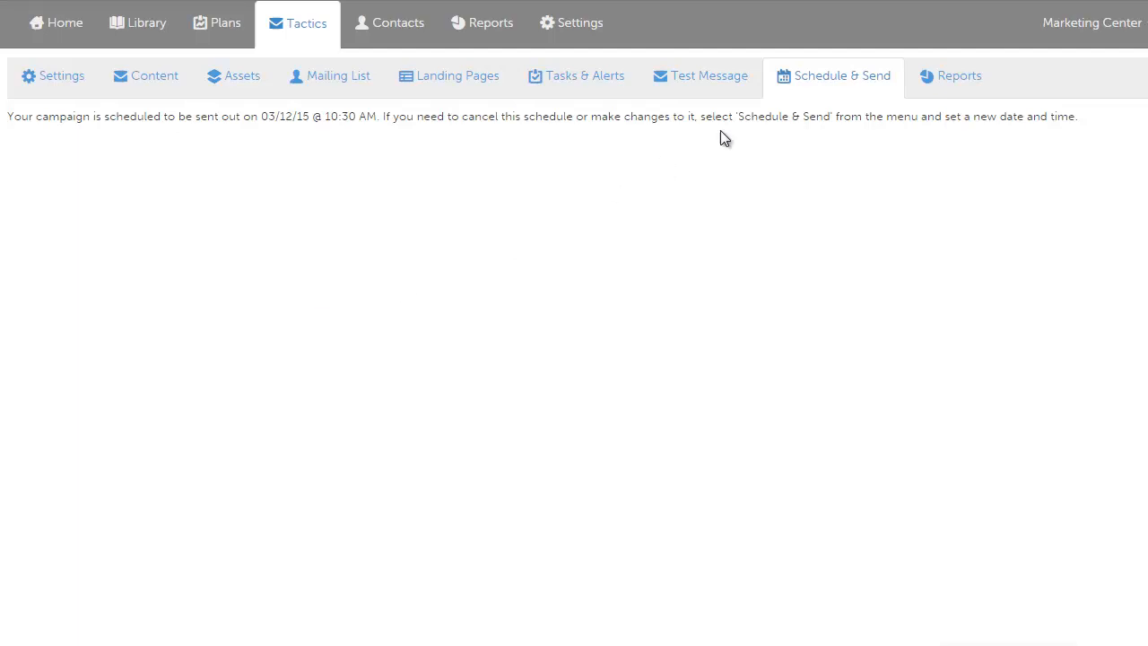
# Step: Reopen the campaign's distribution schedule to check its change and cancellation options, and view the campaign's reports
pyautogui.click(831, 77)
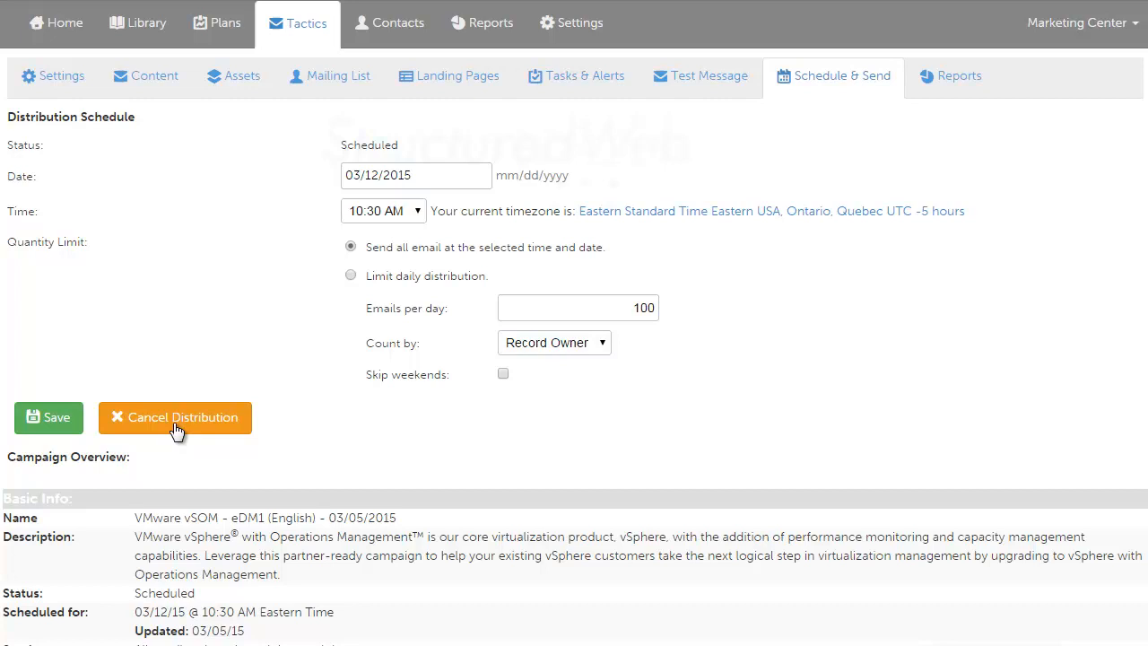
pyautogui.click(981, 93)
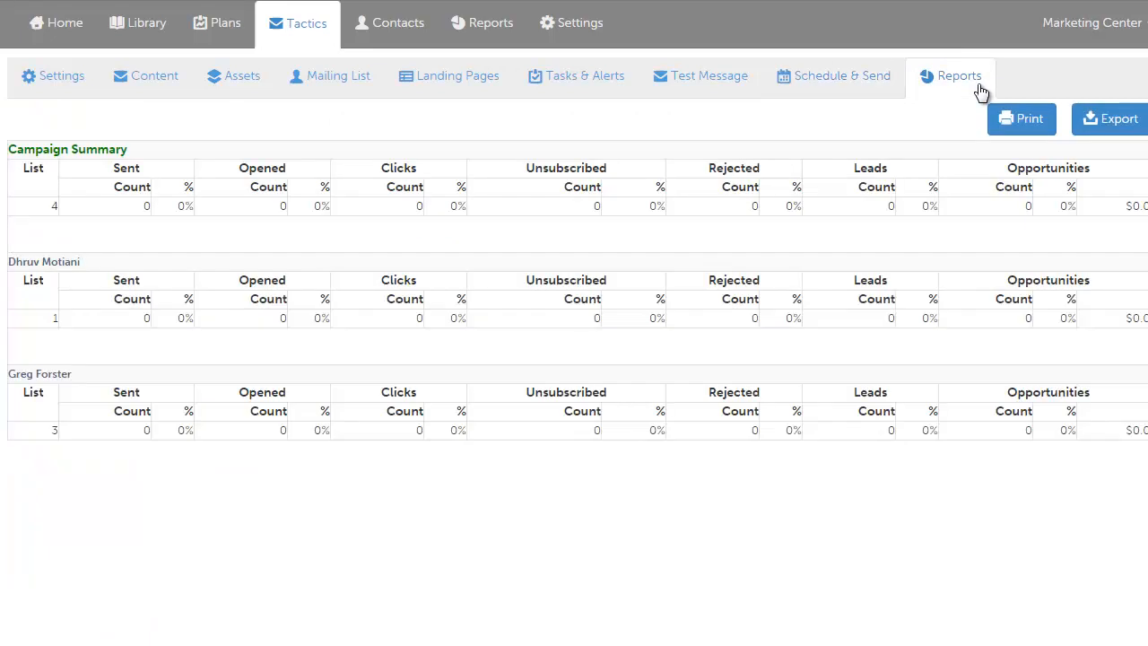